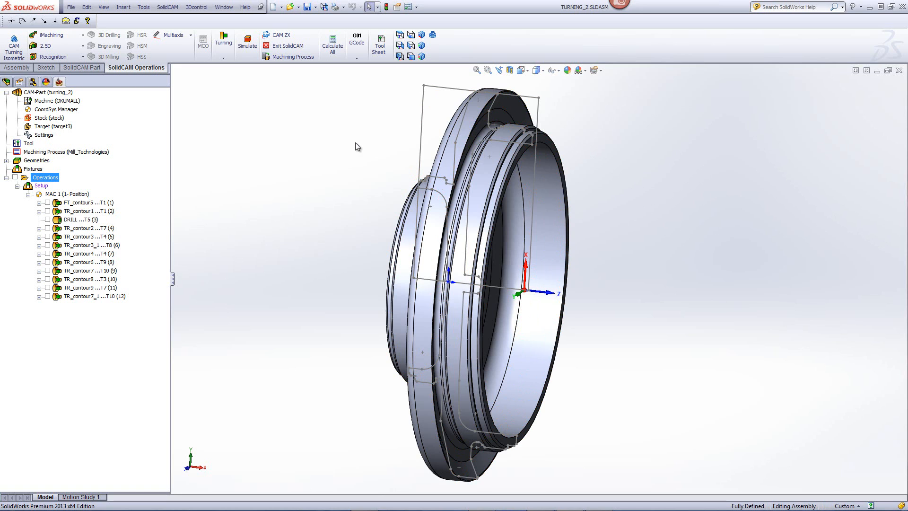
Open the FT_contour5 face turning operation and show its contour5 geometry on the model.
{"action": "left_click", "coordinate": [79, 202]}
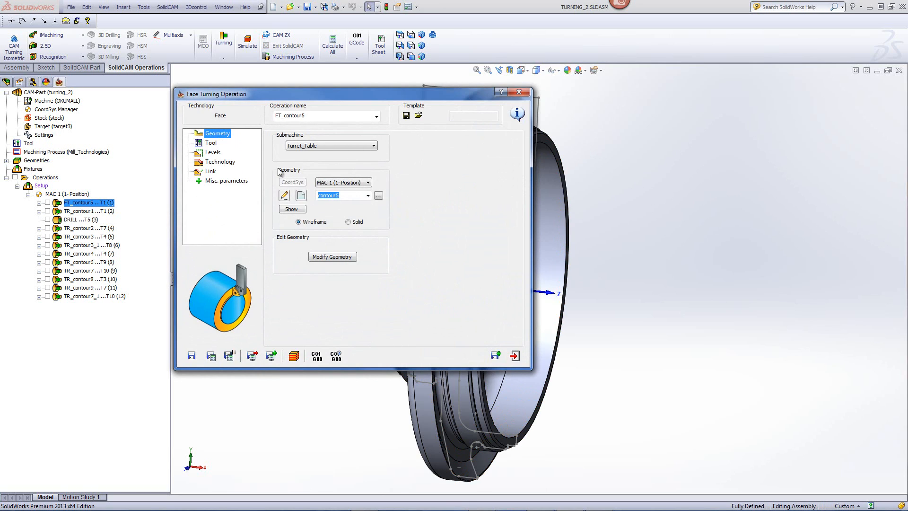
{"action": "left_click", "coordinate": [292, 209]}
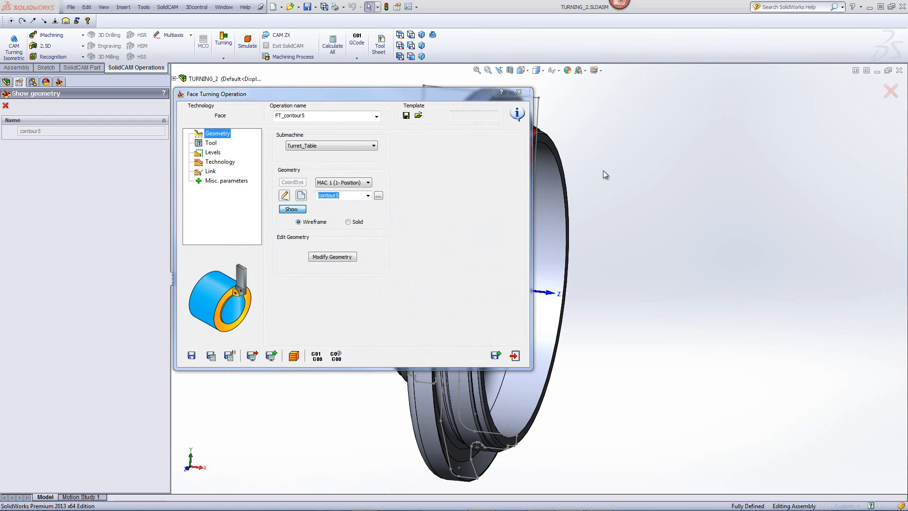
{"action": "scroll", "coordinate": [560, 175], "scroll_direction": "down", "scroll_amount": 5}
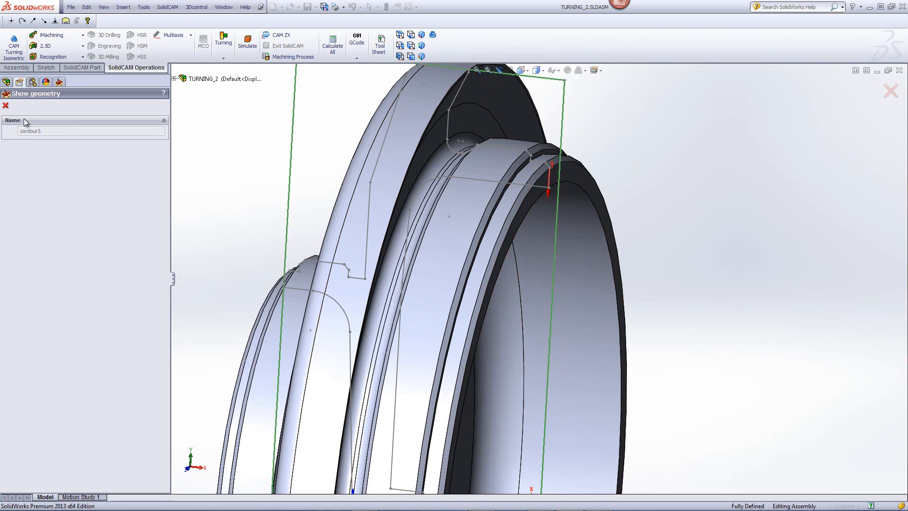
{"action": "left_click", "coordinate": [5, 105]}
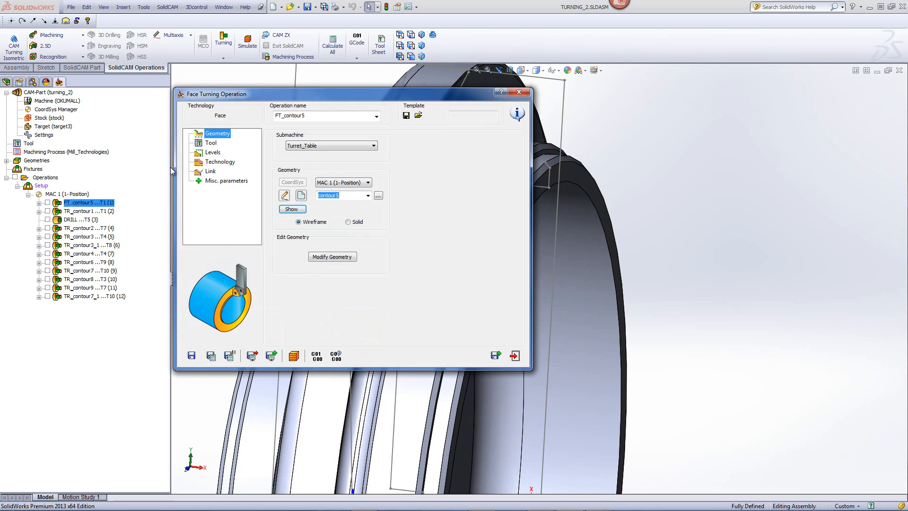
Examine the start and end extensions of the face turning chain in Modify Geometry and accept them.
{"action": "left_click", "coordinate": [337, 257]}
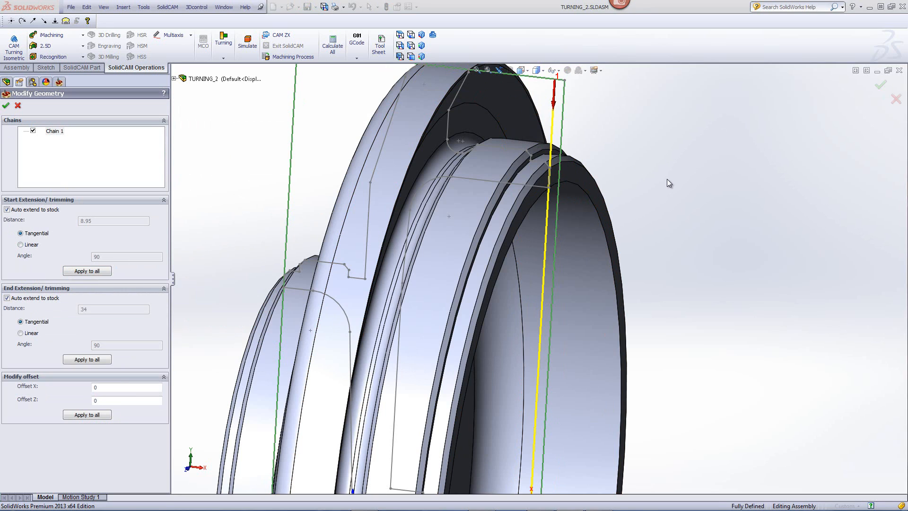
{"action": "scroll", "coordinate": [667, 178], "scroll_direction": "up", "scroll_amount": 2}
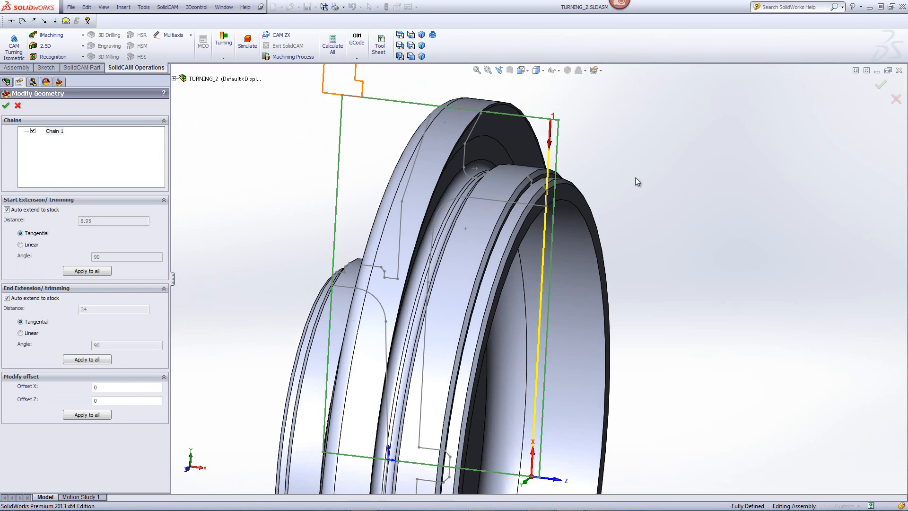
{"action": "left_click", "coordinate": [6, 105]}
Review the face turning operation's tool in the tool table and its technology parameters.
{"action": "left_click", "coordinate": [204, 143]}
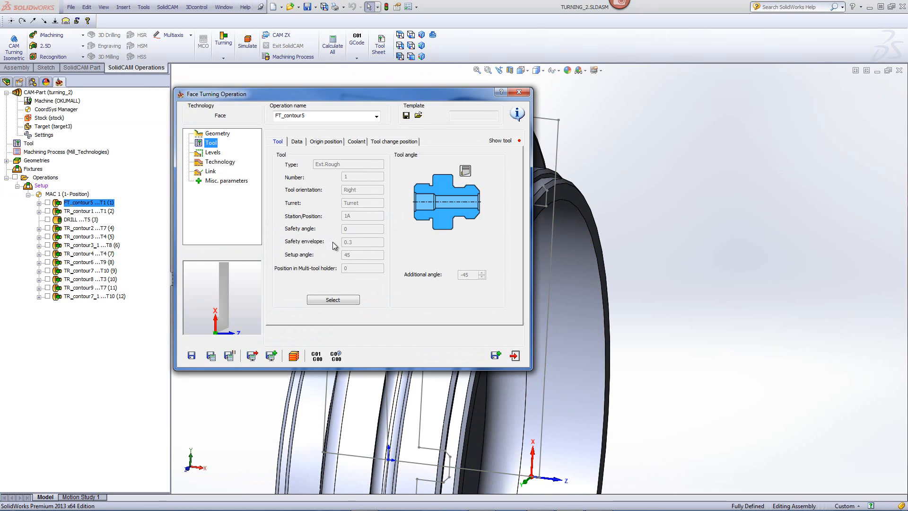
{"action": "left_click", "coordinate": [333, 299]}
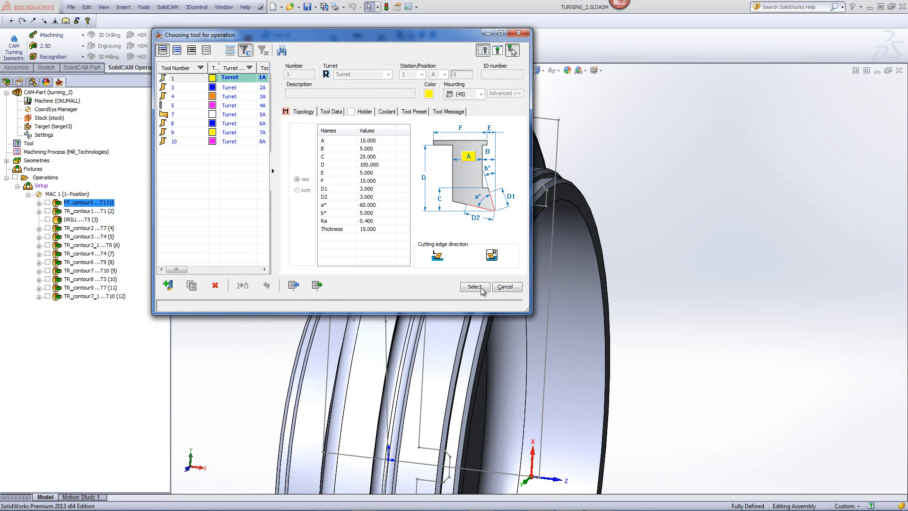
{"action": "left_click", "coordinate": [502, 287]}
{"action": "left_click", "coordinate": [223, 163]}
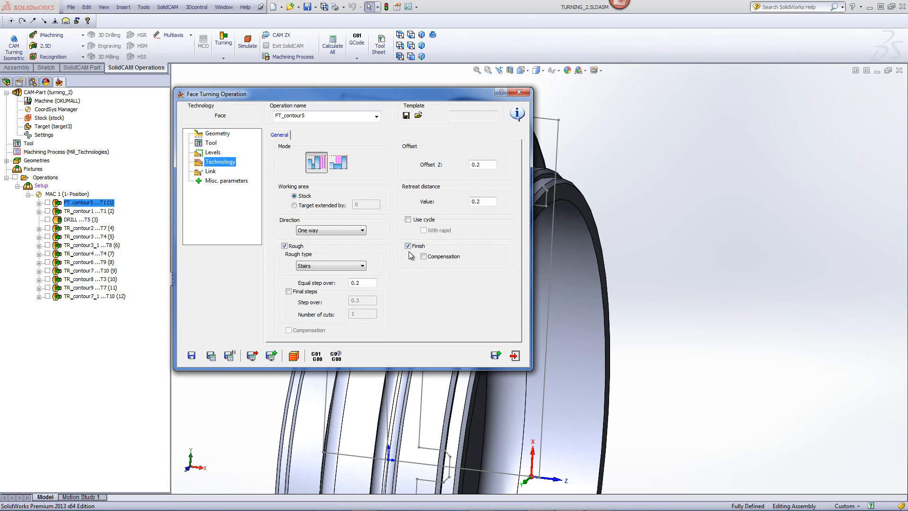
Simulate the FT_contour5 face turning operation in Turning mode.
{"action": "left_click", "coordinate": [294, 356]}
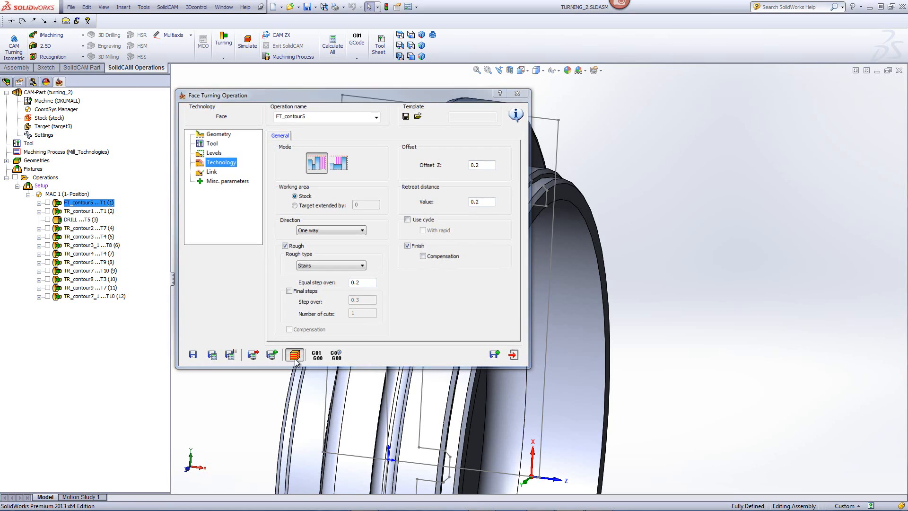
{"action": "left_click", "coordinate": [185, 210]}
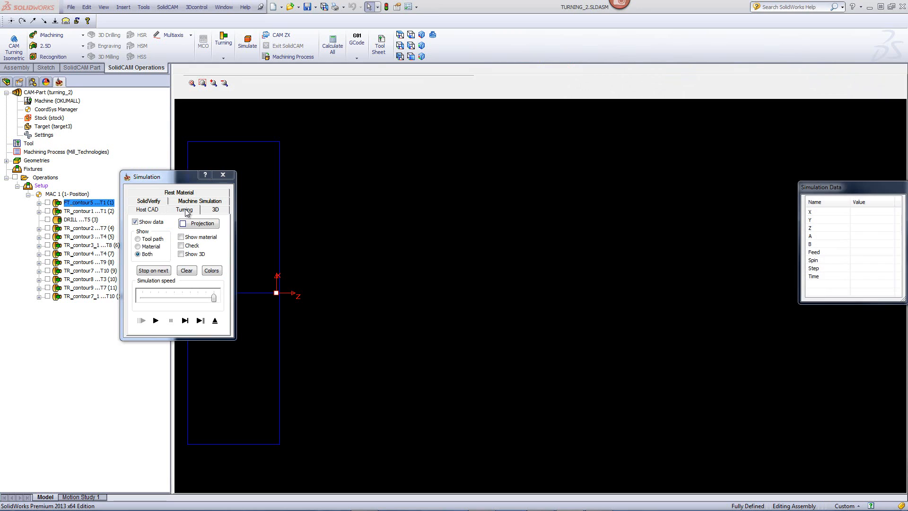
{"action": "left_click", "coordinate": [186, 320]}
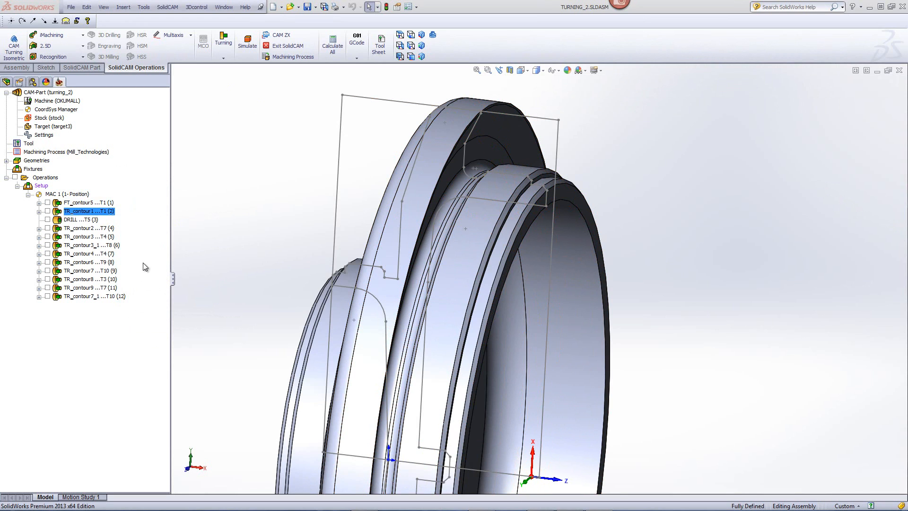
Open the TR_contour1 turning operation and show its contour1 geometry on the model.
{"action": "double_click", "coordinate": [74, 214]}
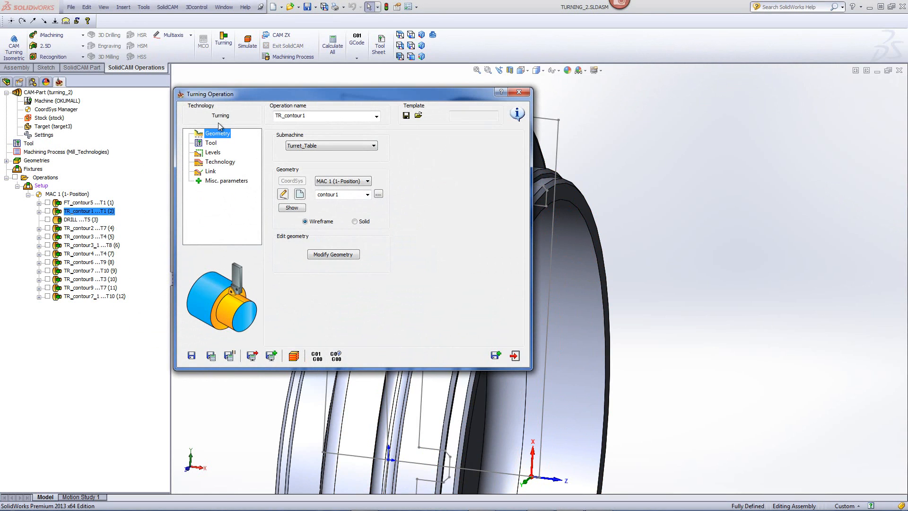
{"action": "left_click", "coordinate": [292, 208]}
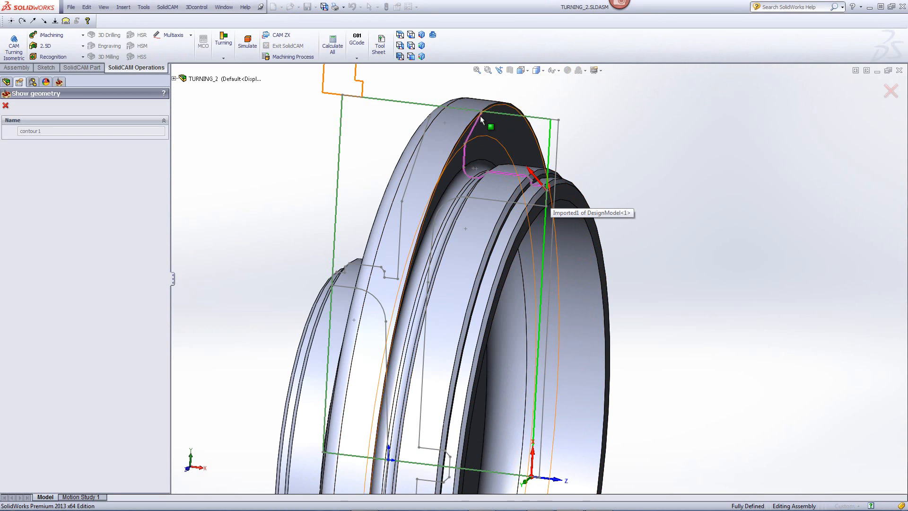
{"action": "key", "text": "Escape"}
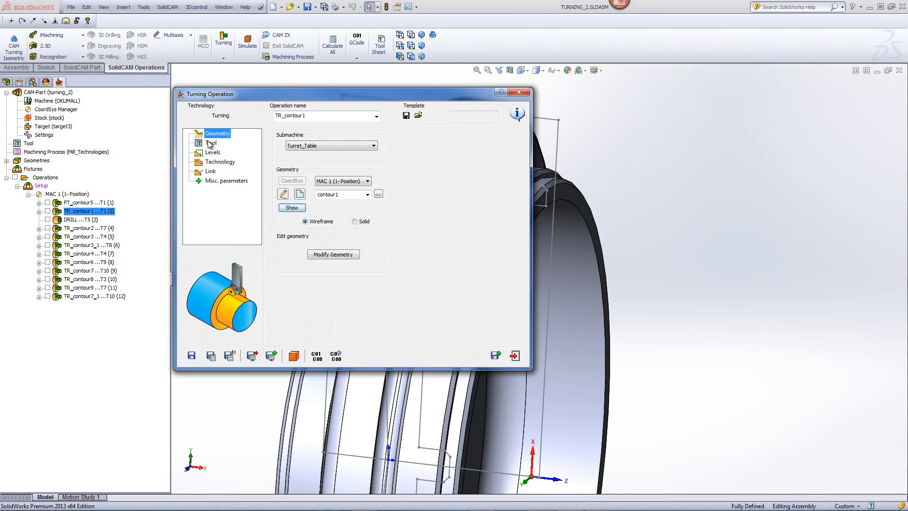
Review the TR_contour1 operation's tool, work type, rough parameters and descending motion strategy.
{"action": "left_click", "coordinate": [210, 144]}
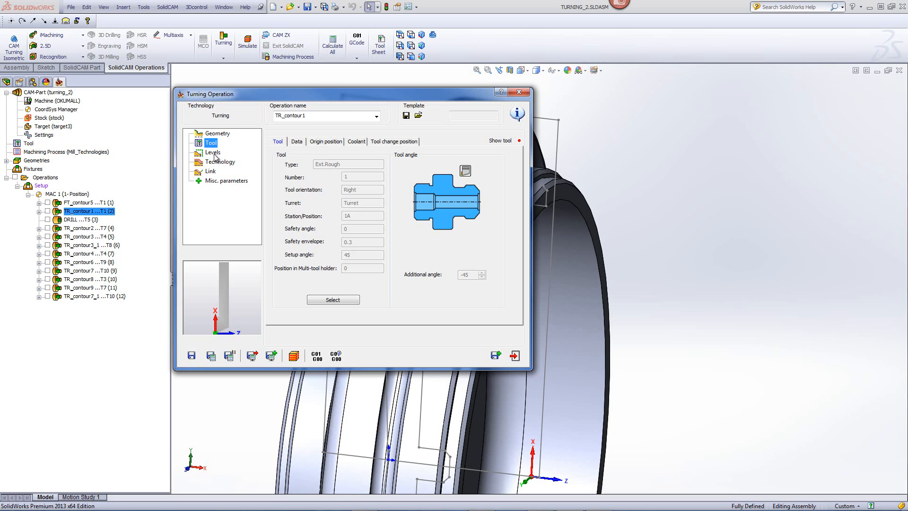
{"action": "left_click", "coordinate": [216, 163]}
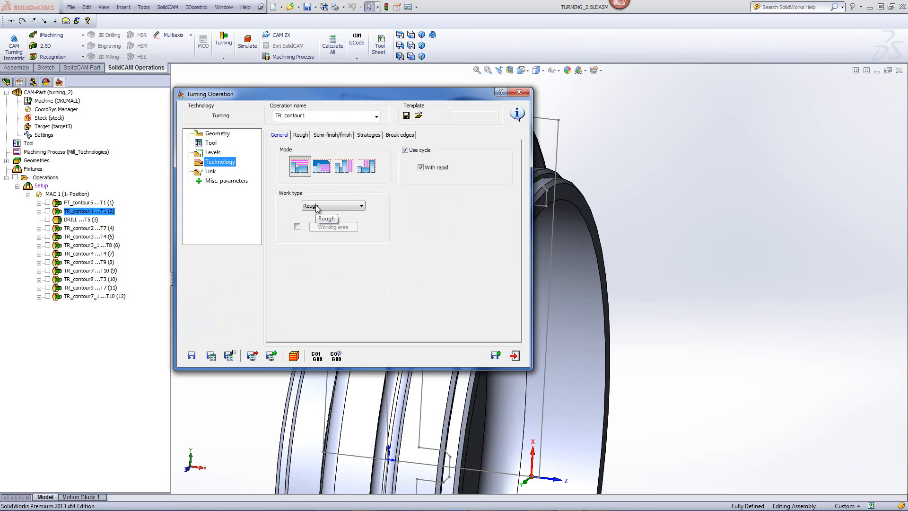
{"action": "left_click", "coordinate": [301, 135]}
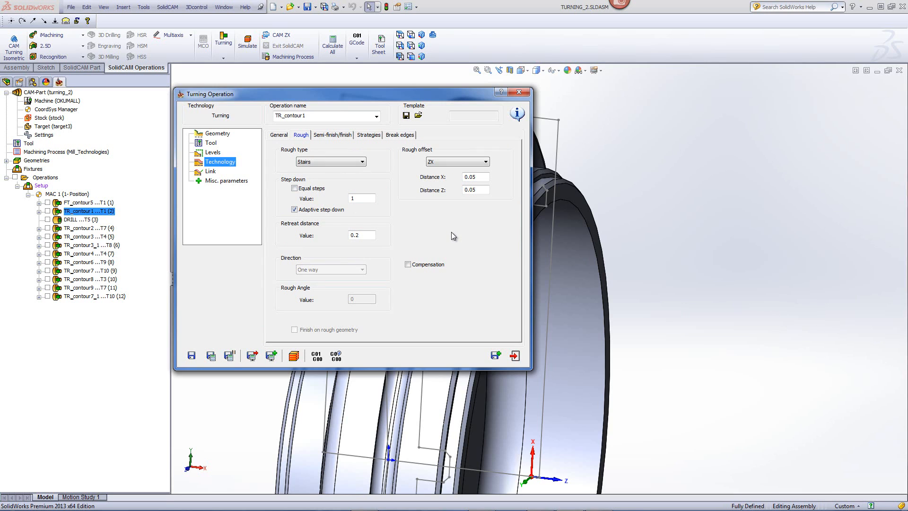
{"action": "left_click", "coordinate": [367, 136]}
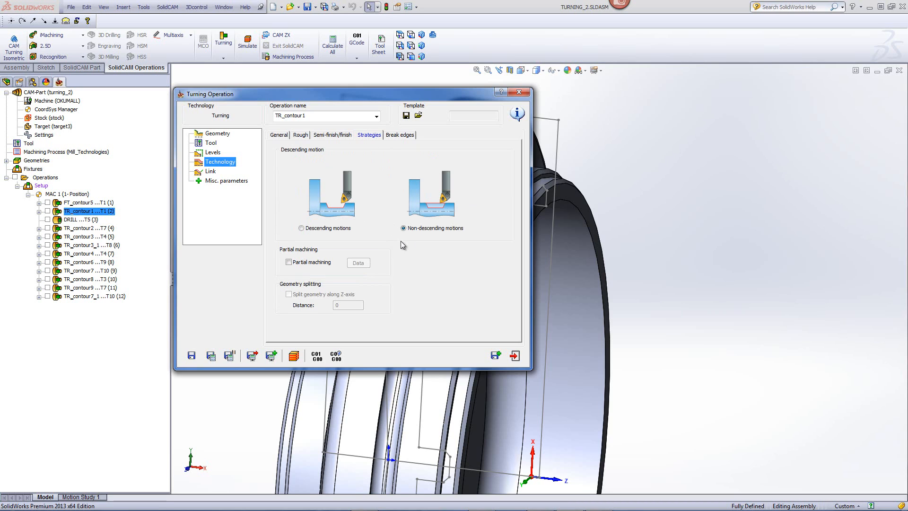
Simulate the TR_contour1 operation and advance through its roughing passes one step at a time.
{"action": "left_click", "coordinate": [295, 357]}
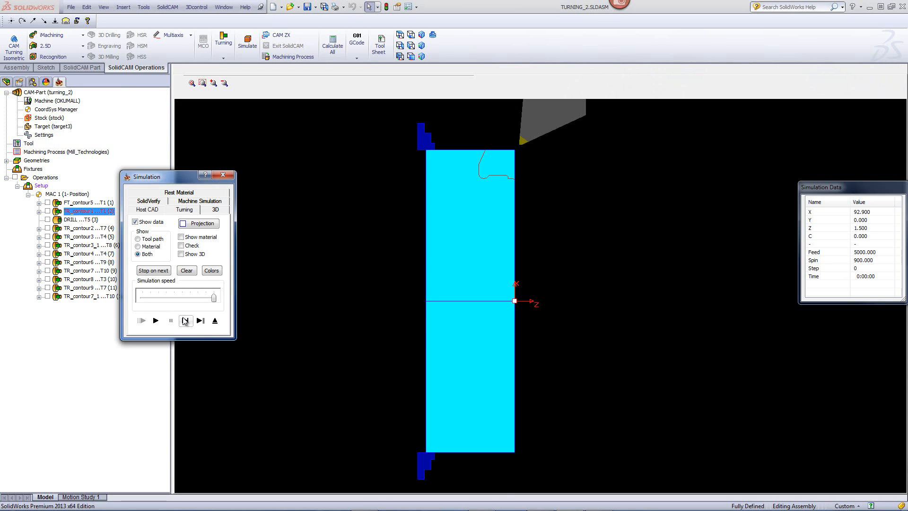
{"action": "left_click", "coordinate": [185, 321]}
{"action": "left_click", "coordinate": [184, 318]}
{"action": "left_click", "coordinate": [185, 320]}
{"action": "left_click", "coordinate": [186, 320]}
{"action": "left_click", "coordinate": [186, 320]}
{"action": "left_click", "coordinate": [186, 320]}
{"action": "left_click", "coordinate": [187, 320]}
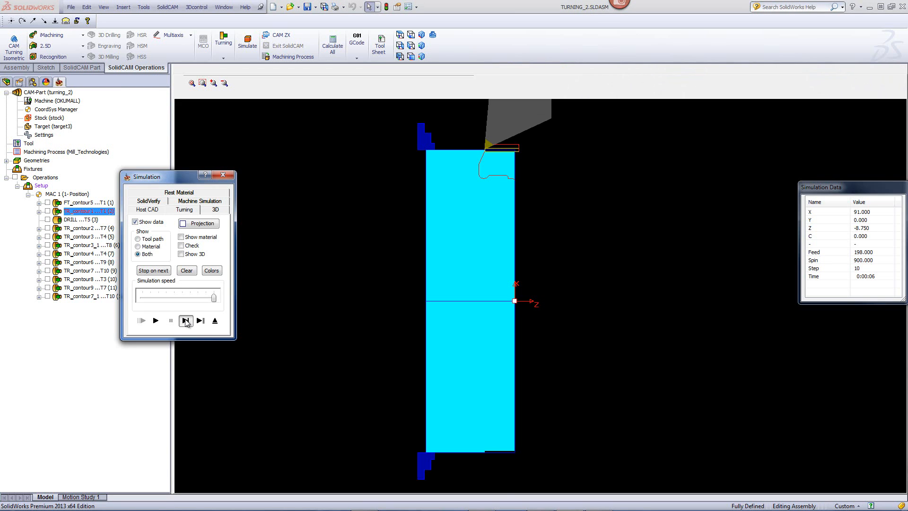
{"action": "left_click", "coordinate": [186, 320]}
{"action": "left_click", "coordinate": [186, 320]}
{"action": "left_click", "coordinate": [186, 321]}
{"action": "left_click", "coordinate": [186, 320]}
{"action": "left_click", "coordinate": [186, 321]}
{"action": "left_click", "coordinate": [185, 320]}
{"action": "left_click", "coordinate": [186, 321]}
{"action": "left_click", "coordinate": [186, 320]}
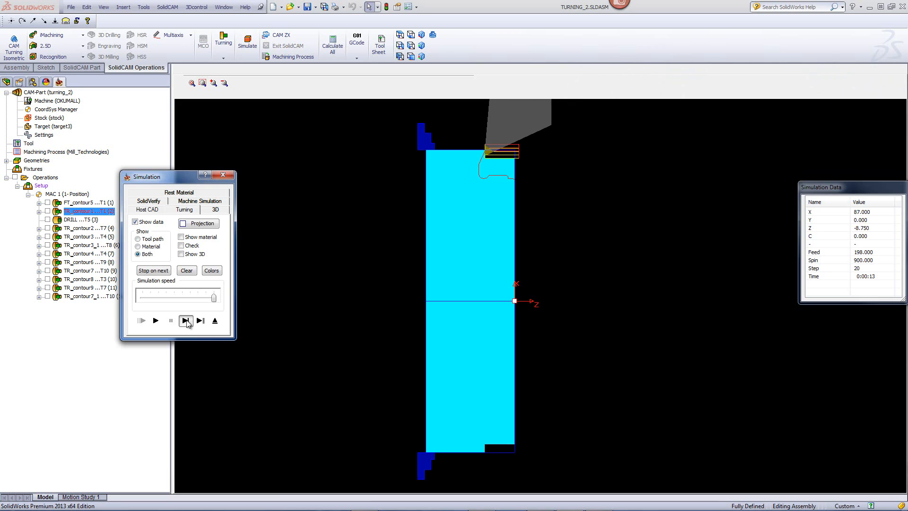
{"action": "left_click", "coordinate": [186, 321]}
{"action": "left_click", "coordinate": [185, 320]}
{"action": "left_click", "coordinate": [186, 320]}
{"action": "left_click", "coordinate": [186, 321]}
{"action": "left_click", "coordinate": [186, 320]}
{"action": "left_click", "coordinate": [186, 321]}
{"action": "left_click", "coordinate": [186, 321]}
{"action": "left_click", "coordinate": [186, 321]}
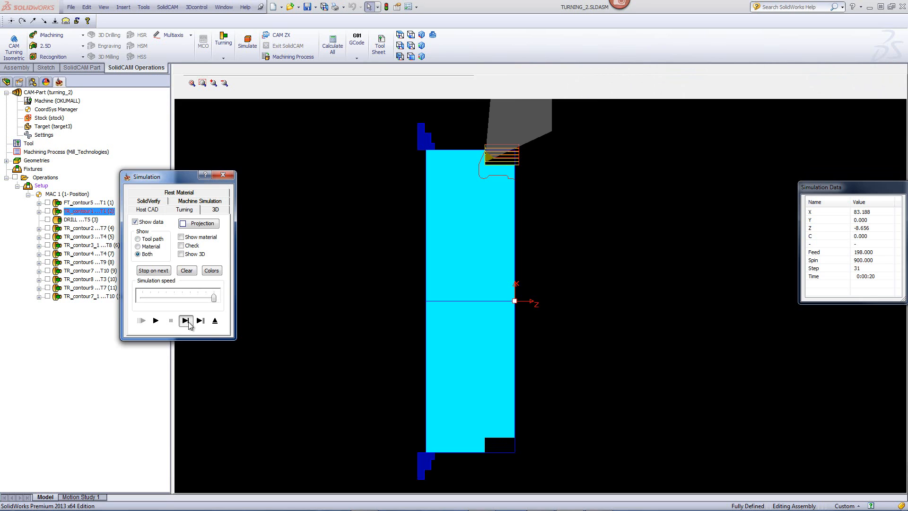
{"action": "left_click", "coordinate": [186, 321]}
{"action": "left_click", "coordinate": [185, 320]}
{"action": "left_click", "coordinate": [185, 320]}
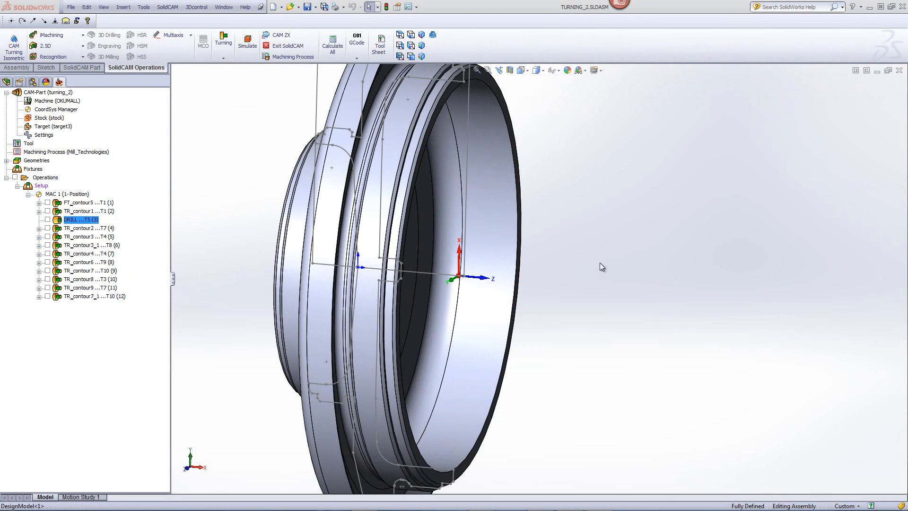
Open the DRILL operation and review its tool and technology settings.
{"action": "middle_click_drag", "start_coordinate": [602, 267], "coordinate": [569, 262]}
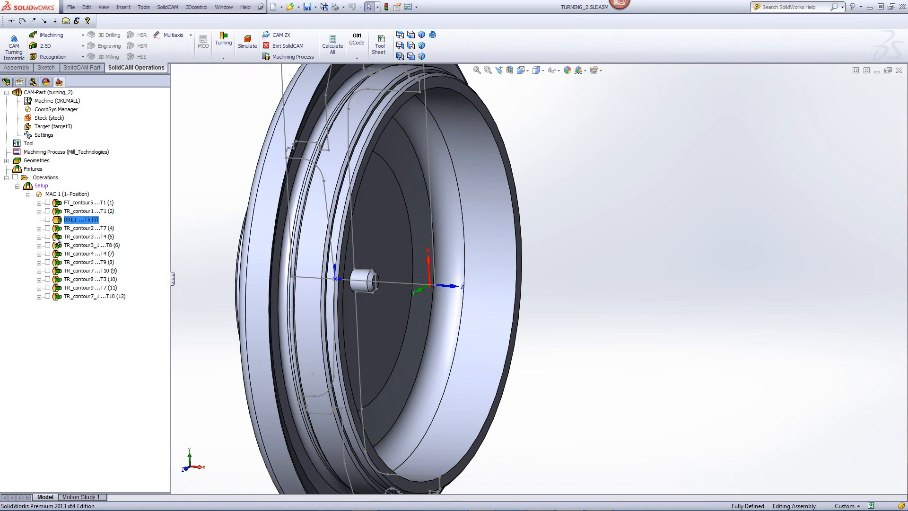
{"action": "double_click", "coordinate": [71, 220]}
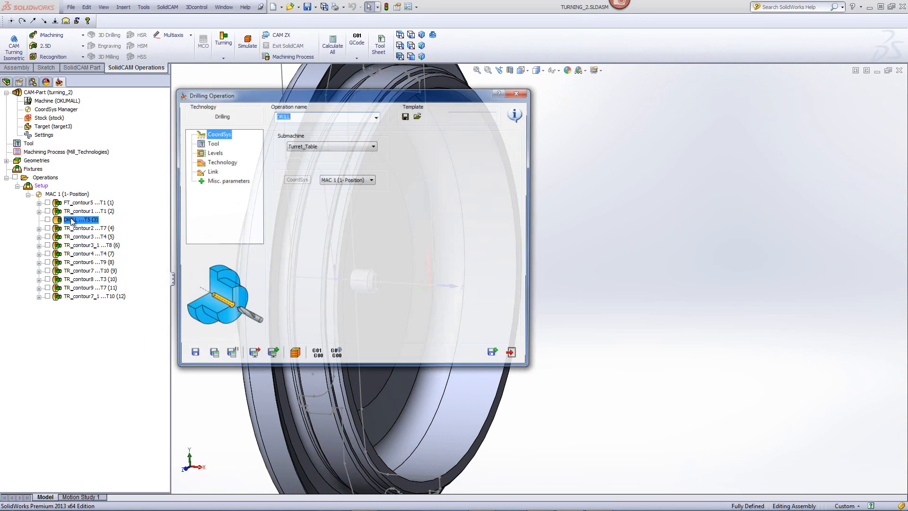
{"action": "left_click", "coordinate": [210, 144]}
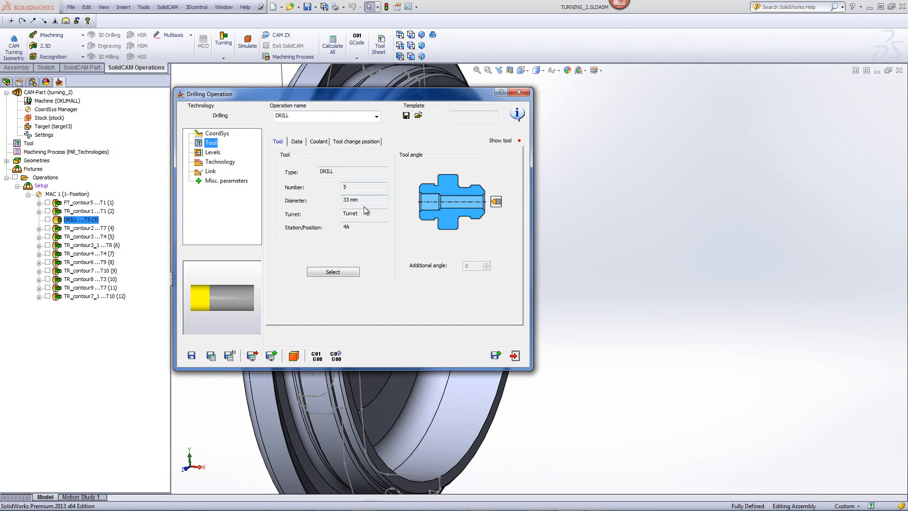
{"action": "left_click", "coordinate": [219, 162]}
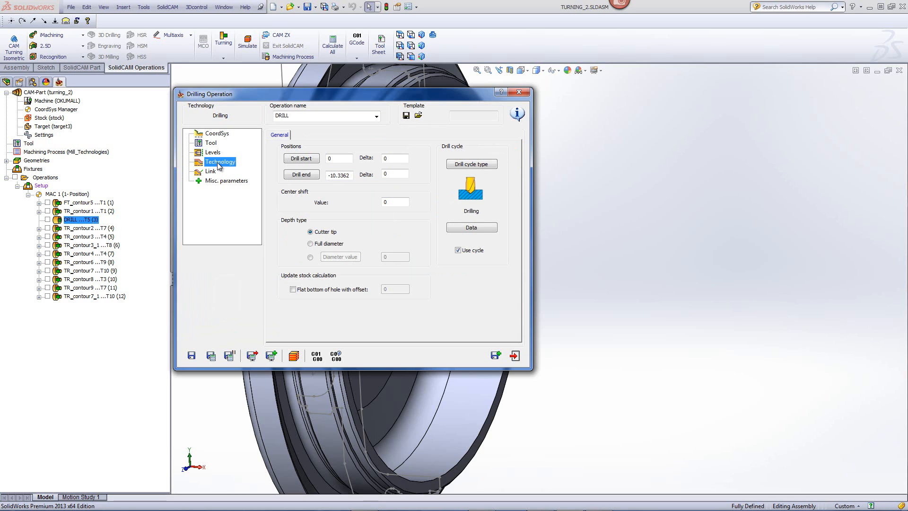
Define the drill end position by picking the end face of the small central boss.
{"action": "left_click", "coordinate": [299, 177]}
{"action": "scroll", "coordinate": [351, 276], "scroll_direction": "down", "scroll_amount": 7}
{"action": "left_click", "coordinate": [477, 266]}
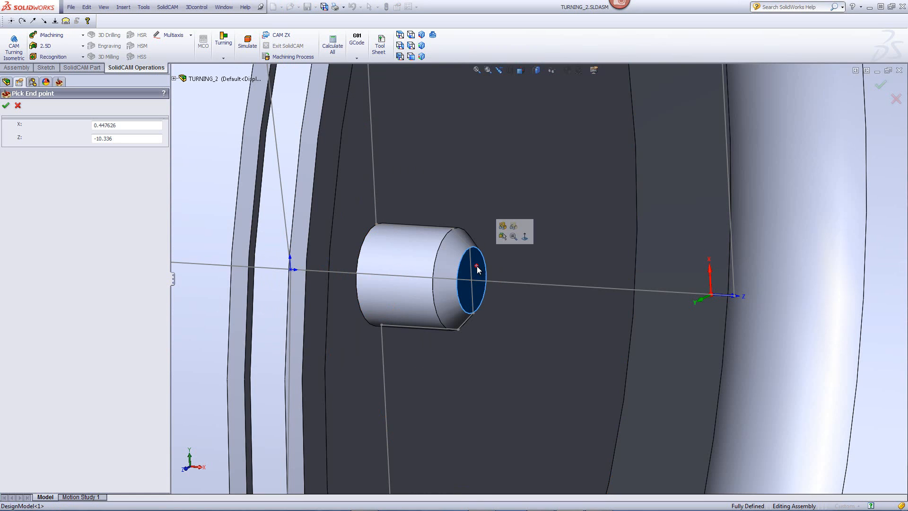
{"action": "left_click", "coordinate": [6, 105]}
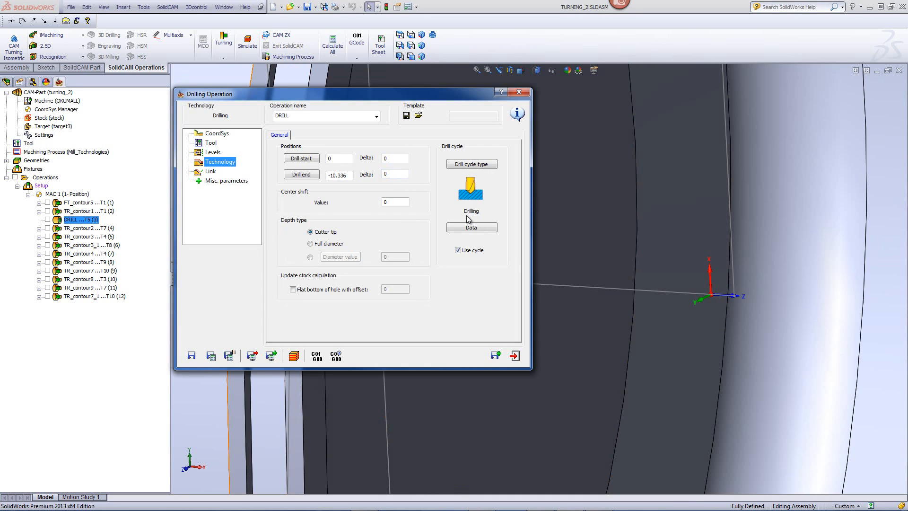
Simulate the DRILL operation through to tool retraction and exit the simulation.
{"action": "left_click", "coordinate": [293, 357]}
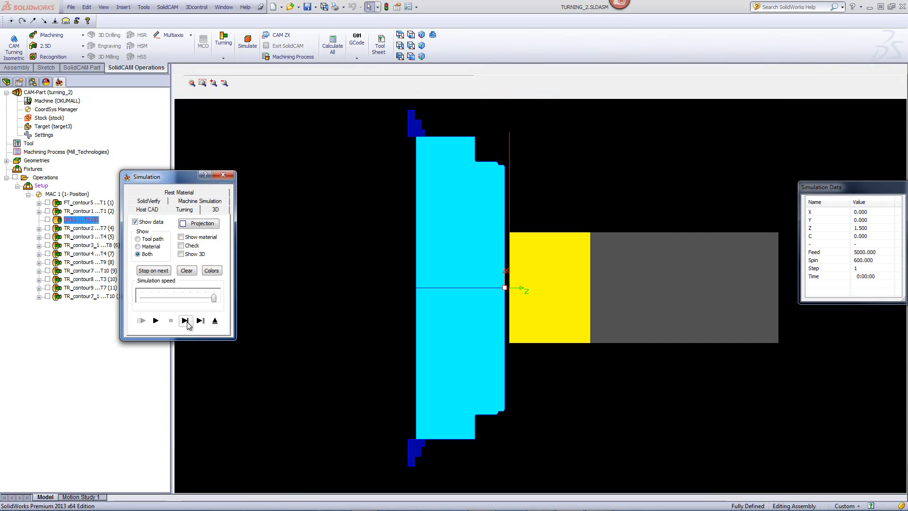
{"action": "left_click", "coordinate": [186, 321]}
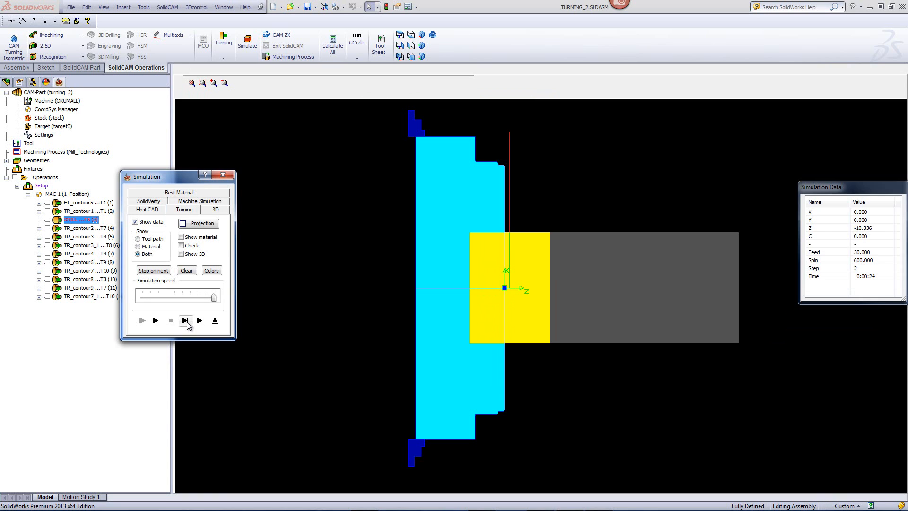
{"action": "left_click", "coordinate": [157, 322]}
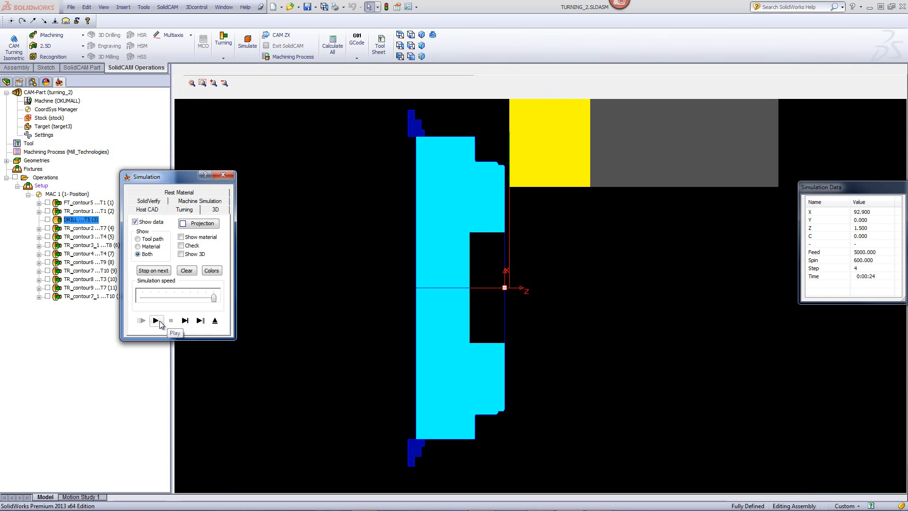
{"action": "left_click", "coordinate": [214, 320]}
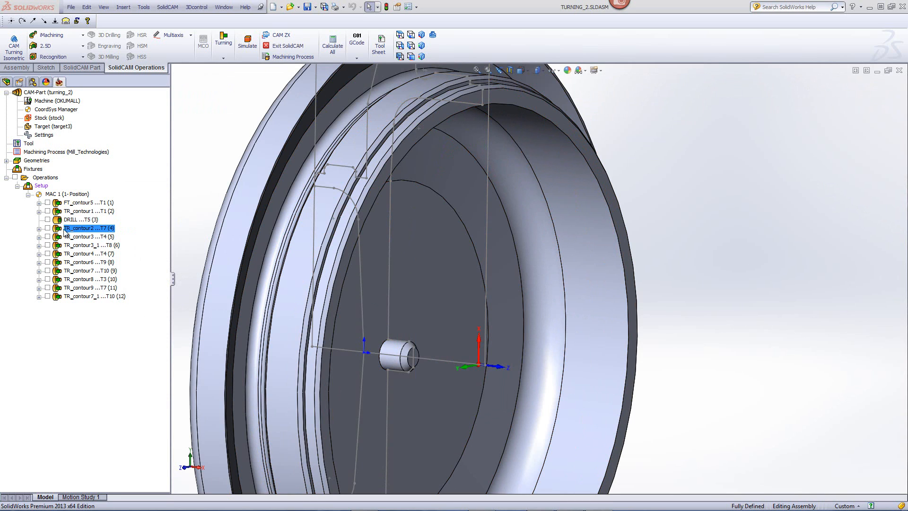
Open the TR_contour2 operation and display its contour2 geometry on the model.
{"action": "double_click", "coordinate": [84, 228]}
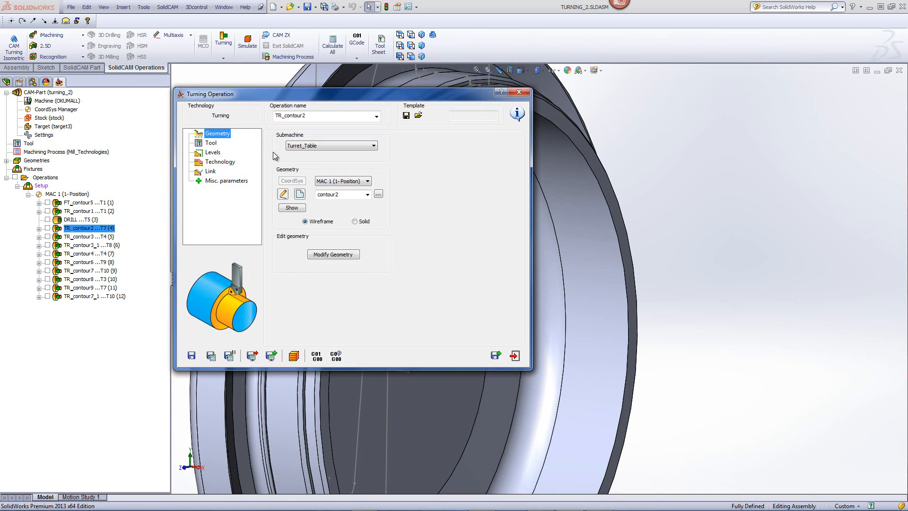
{"action": "left_click", "coordinate": [290, 210]}
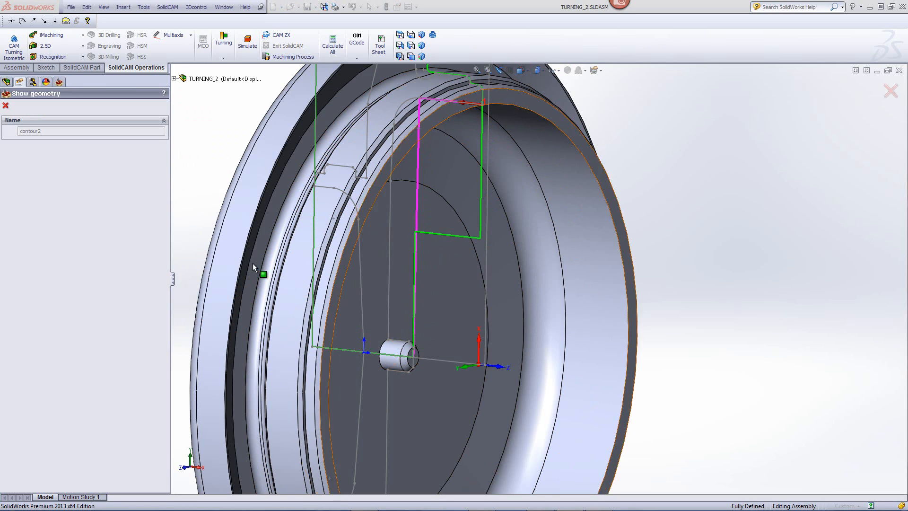
{"action": "left_click", "coordinate": [5, 105]}
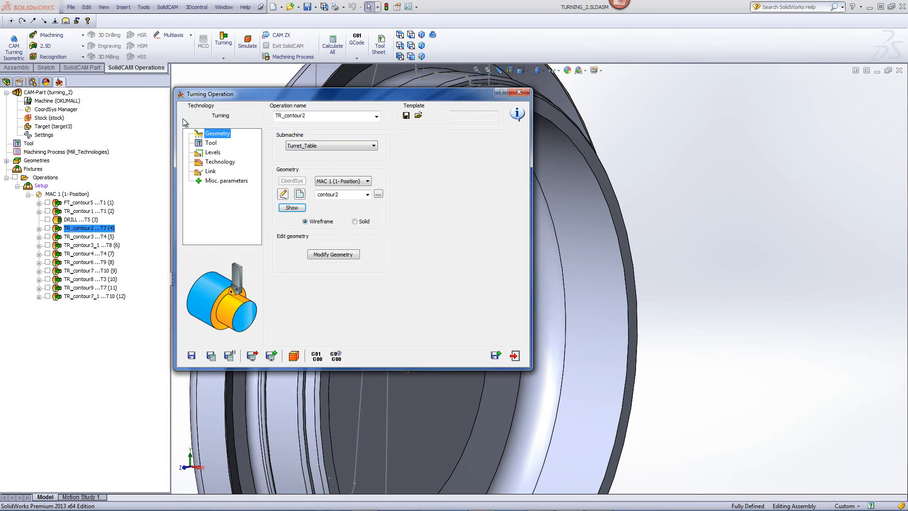
Review the tool, general, rough, semi-finish/finish and descending-motion settings of the TR_contour2 operation.
{"action": "left_click", "coordinate": [211, 143]}
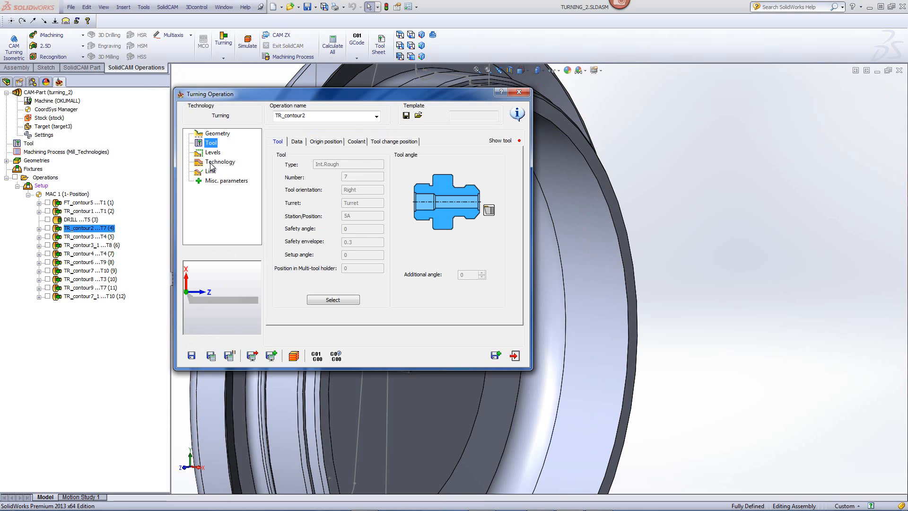
{"action": "left_click", "coordinate": [211, 163]}
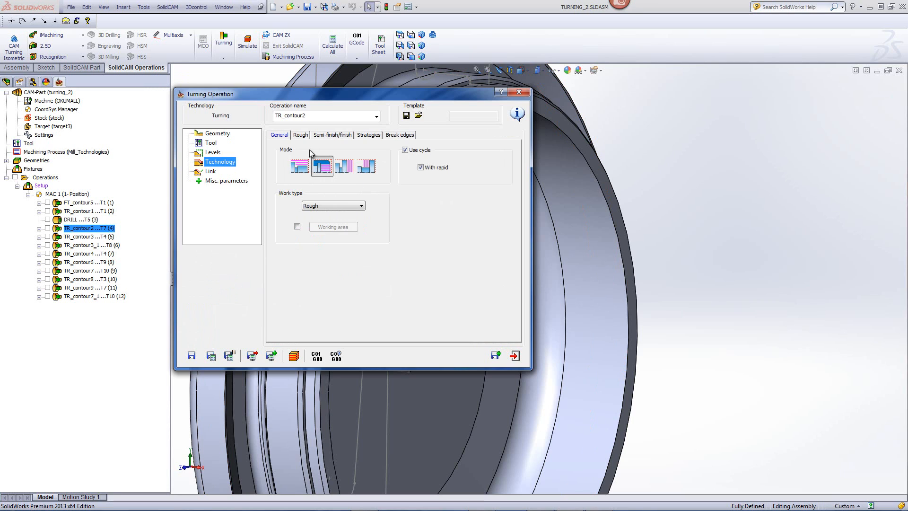
{"action": "left_click", "coordinate": [301, 137]}
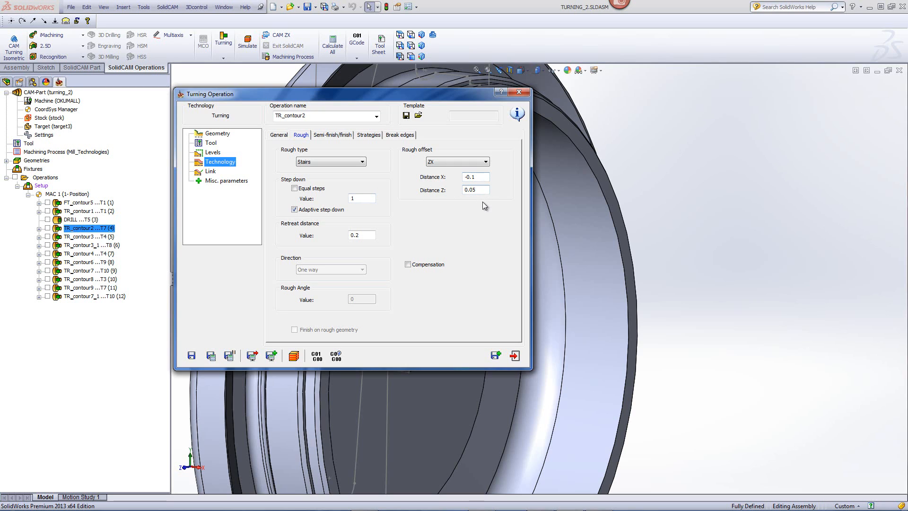
{"action": "left_click", "coordinate": [331, 135]}
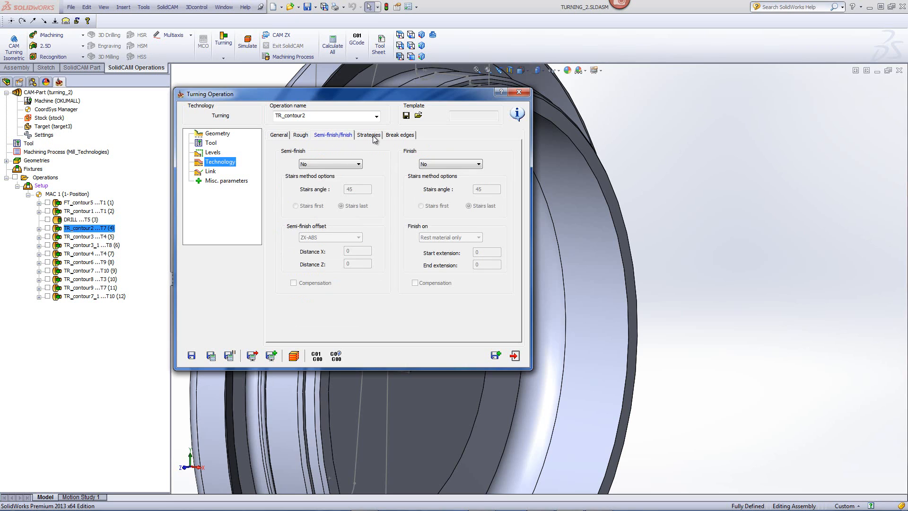
{"action": "left_click", "coordinate": [372, 135]}
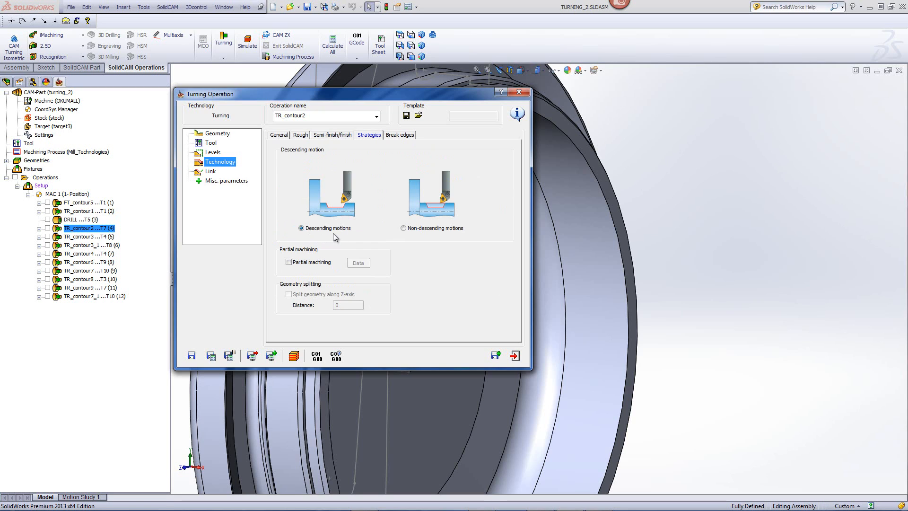
Run the turning simulation of TR_contour2, stepping singly through the first internal roughing passes and playing the remainder continuously.
{"action": "left_click", "coordinate": [294, 356]}
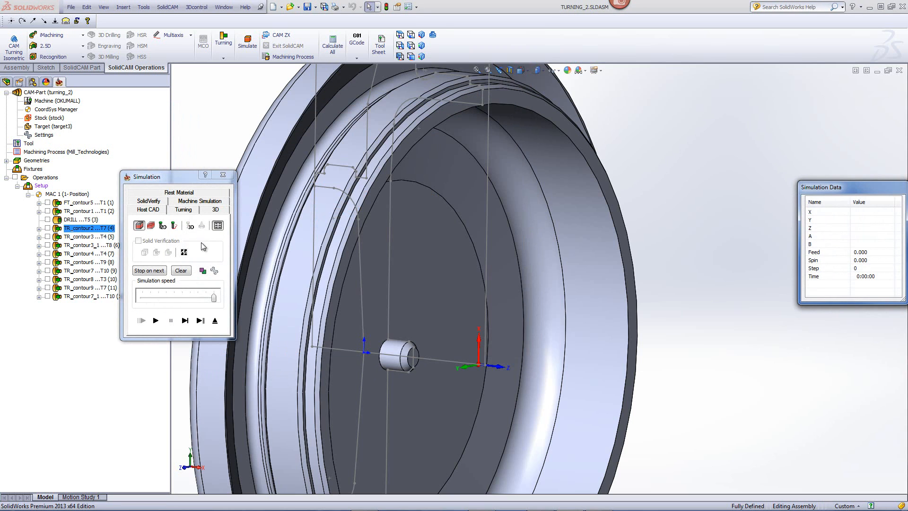
{"action": "left_click", "coordinate": [188, 211]}
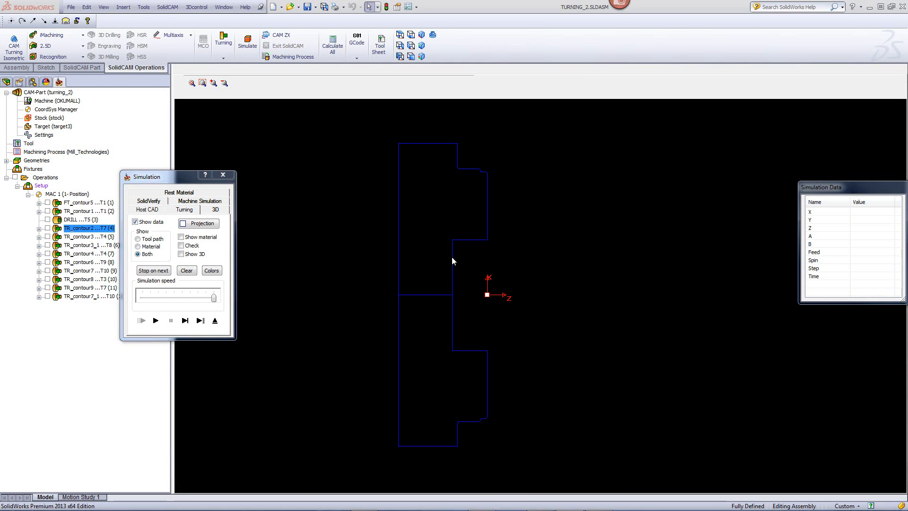
{"action": "left_click", "coordinate": [185, 320]}
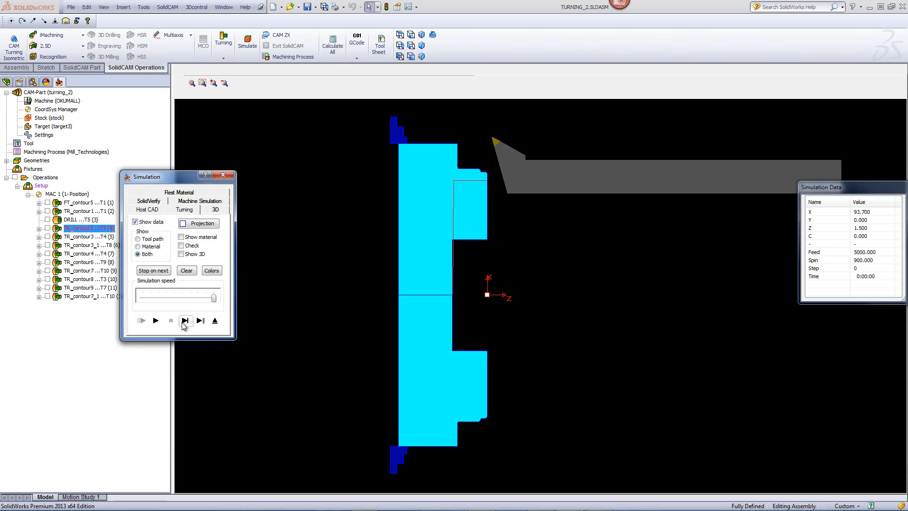
{"action": "left_click", "coordinate": [185, 320]}
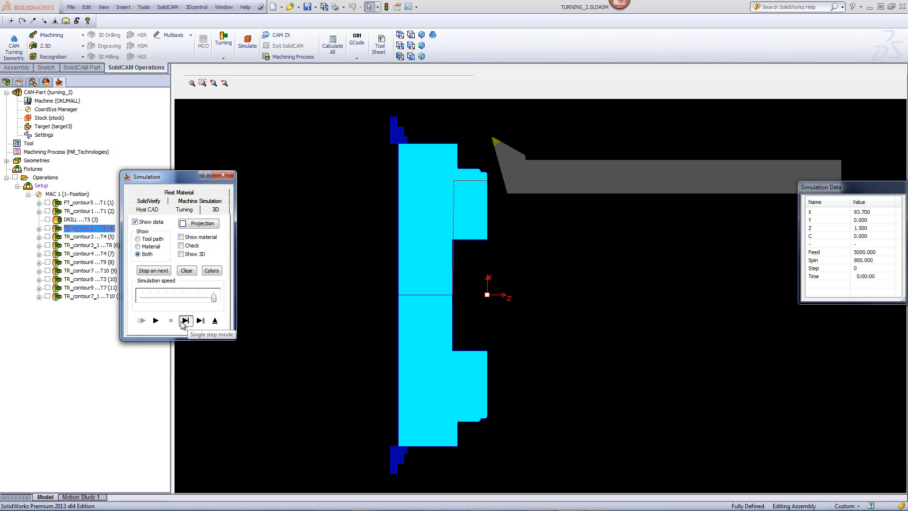
{"action": "left_click", "coordinate": [185, 320]}
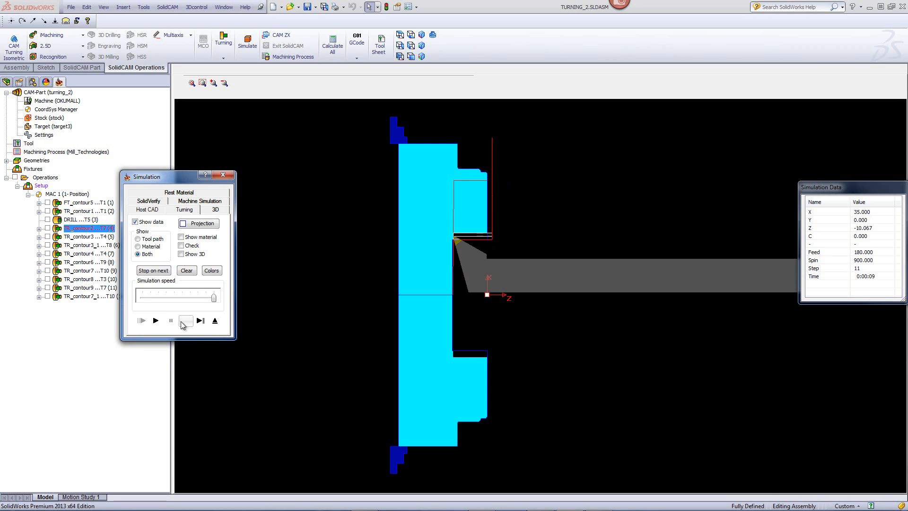
{"action": "left_click", "coordinate": [185, 320]}
{"action": "left_click", "coordinate": [185, 320]}
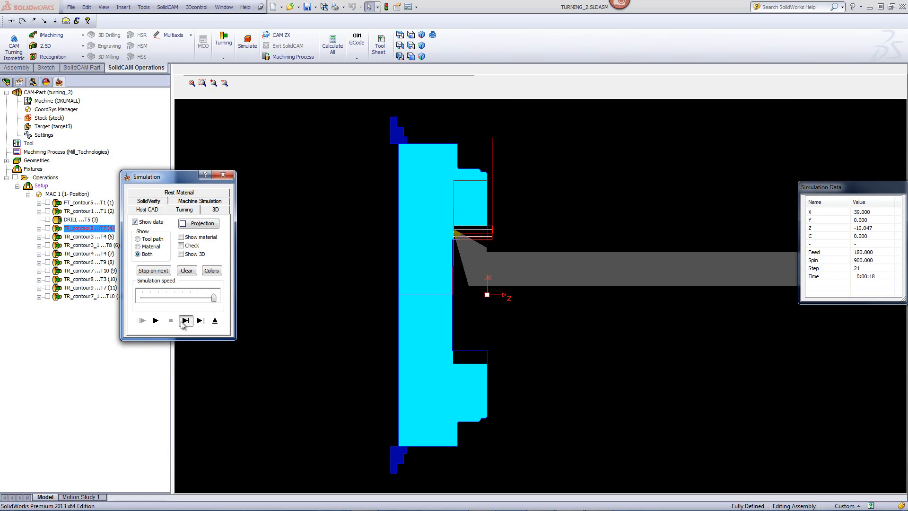
{"action": "left_click", "coordinate": [185, 320]}
{"action": "left_click", "coordinate": [186, 324]}
{"action": "left_click", "coordinate": [186, 324]}
{"action": "left_click", "coordinate": [186, 324]}
{"action": "left_click", "coordinate": [186, 324]}
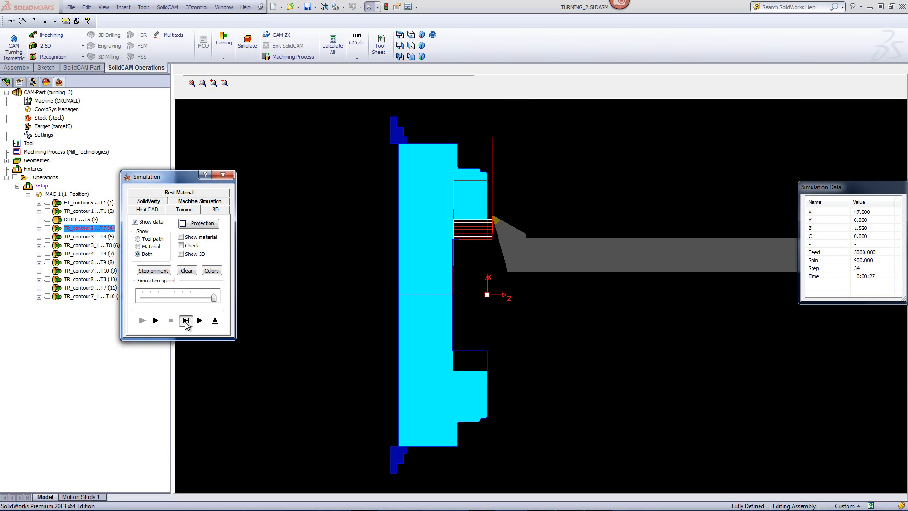
{"action": "left_click", "coordinate": [185, 324]}
{"action": "left_click", "coordinate": [186, 324]}
{"action": "left_click", "coordinate": [186, 324]}
{"action": "left_click", "coordinate": [185, 324]}
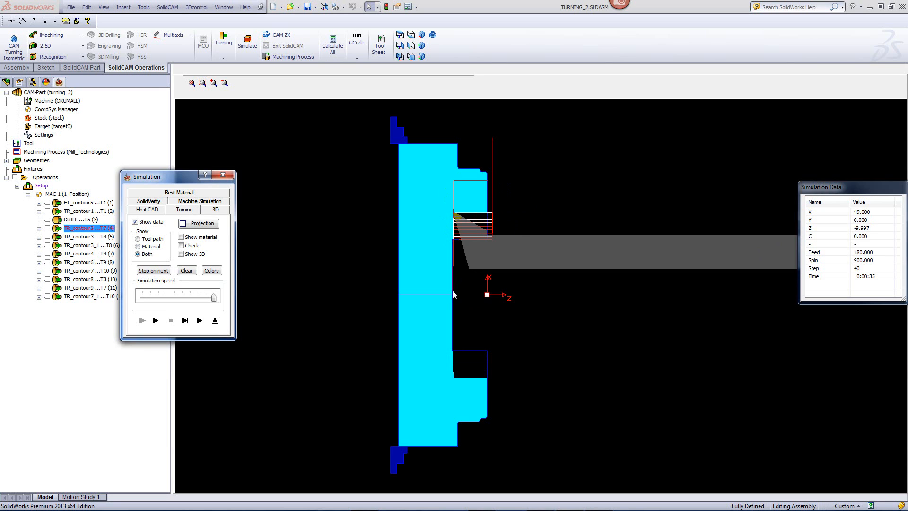
{"action": "left_click", "coordinate": [155, 320]}
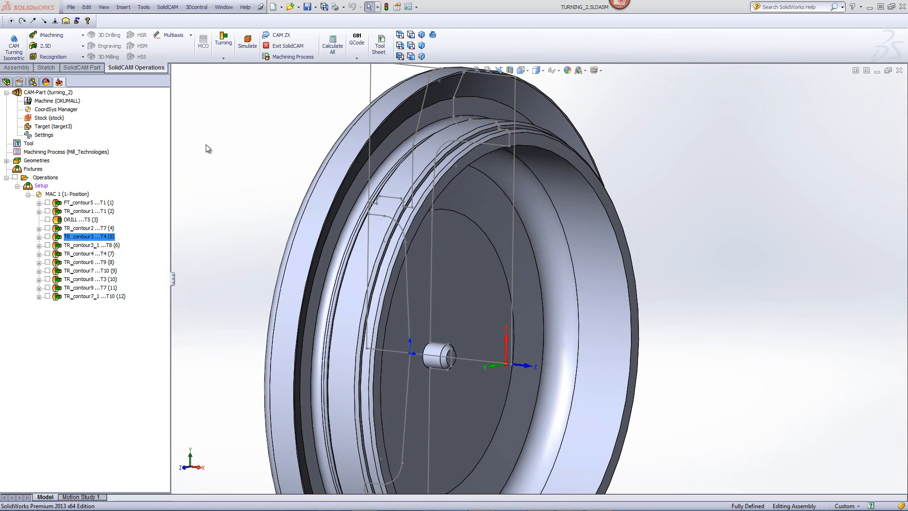
Open the TR_contour3 operation and review its tool, general, rough and descending-motion strategy settings.
{"action": "double_click", "coordinate": [71, 236]}
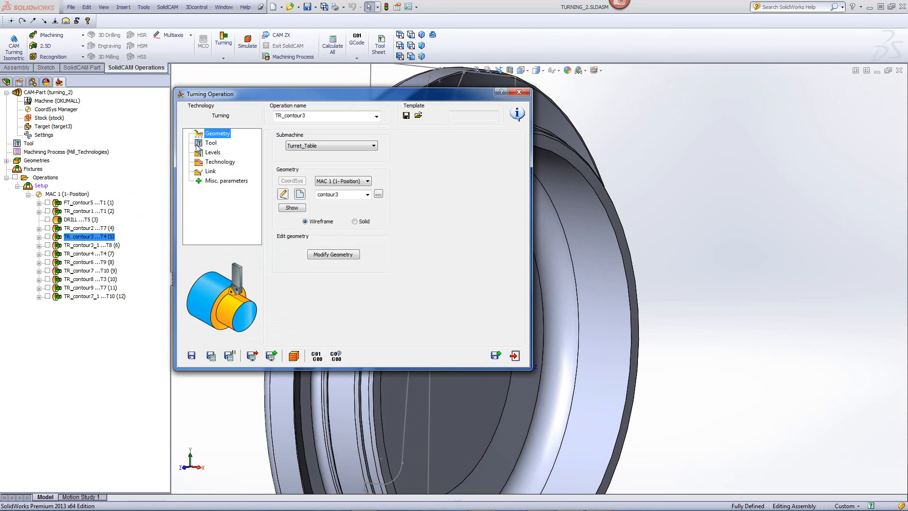
{"action": "left_click", "coordinate": [209, 144]}
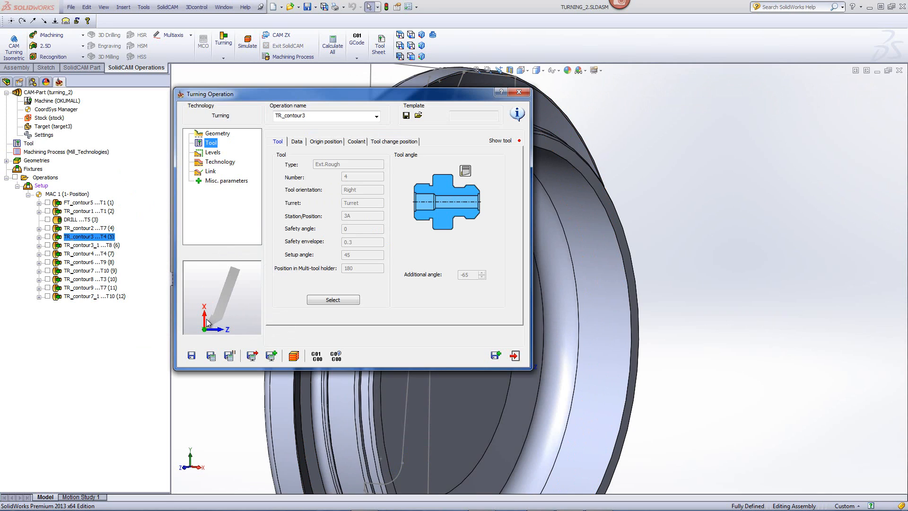
{"action": "left_click", "coordinate": [213, 163]}
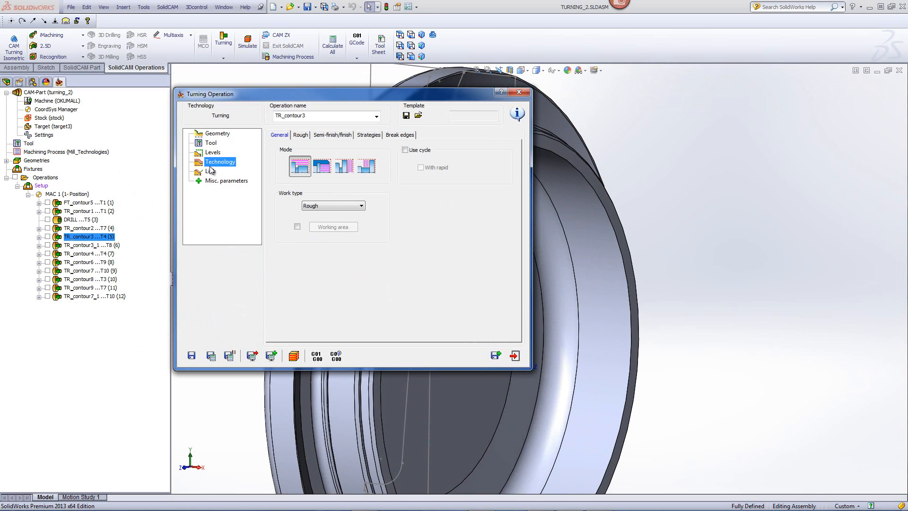
{"action": "left_click", "coordinate": [300, 136]}
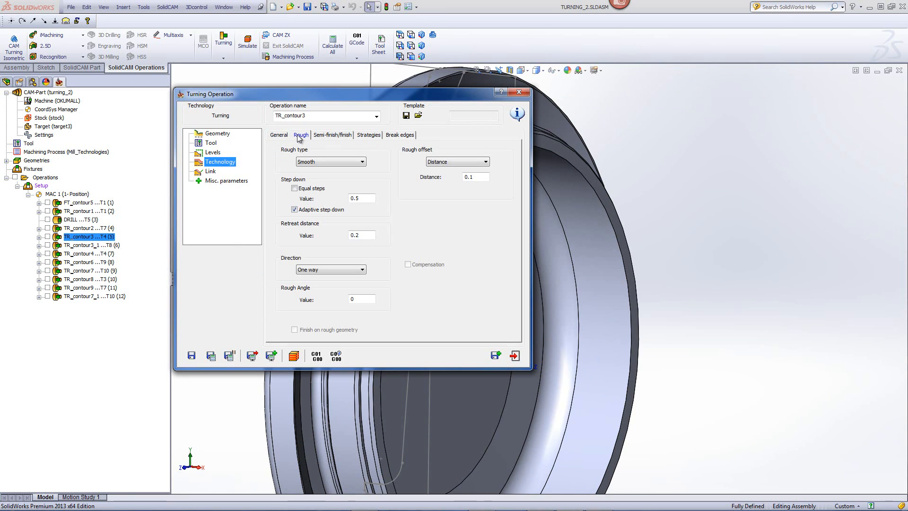
{"action": "left_click", "coordinate": [364, 137]}
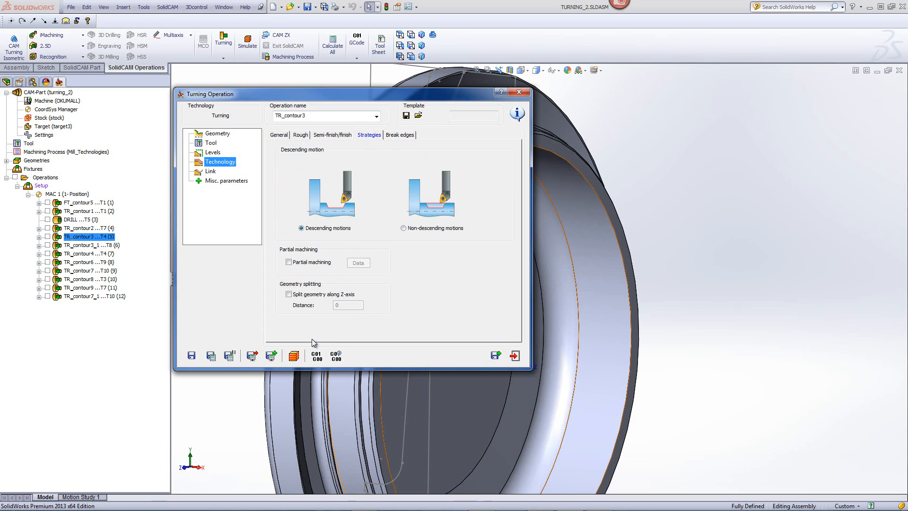
Run the turning simulation of TR_contour3 in single steps, following the roughing passes down to the groove bottom.
{"action": "left_click", "coordinate": [294, 356]}
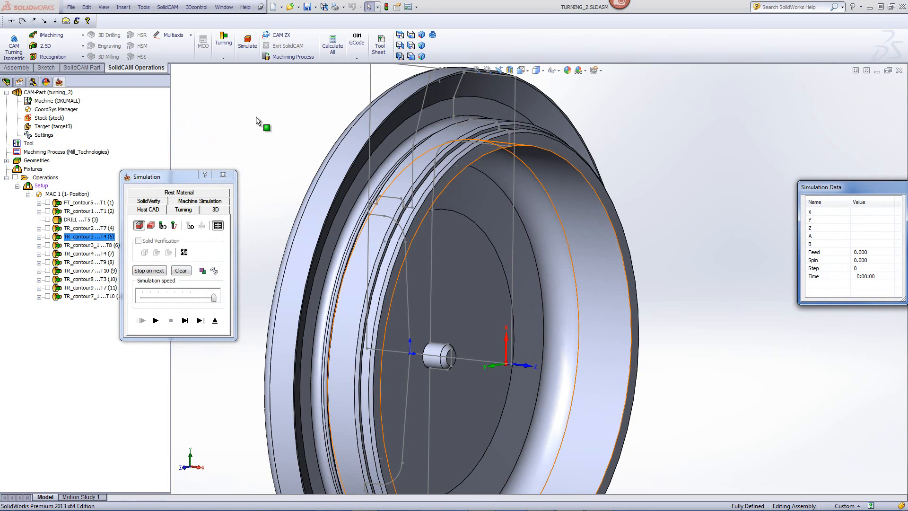
{"action": "left_click", "coordinate": [185, 211]}
{"action": "left_click", "coordinate": [186, 322]}
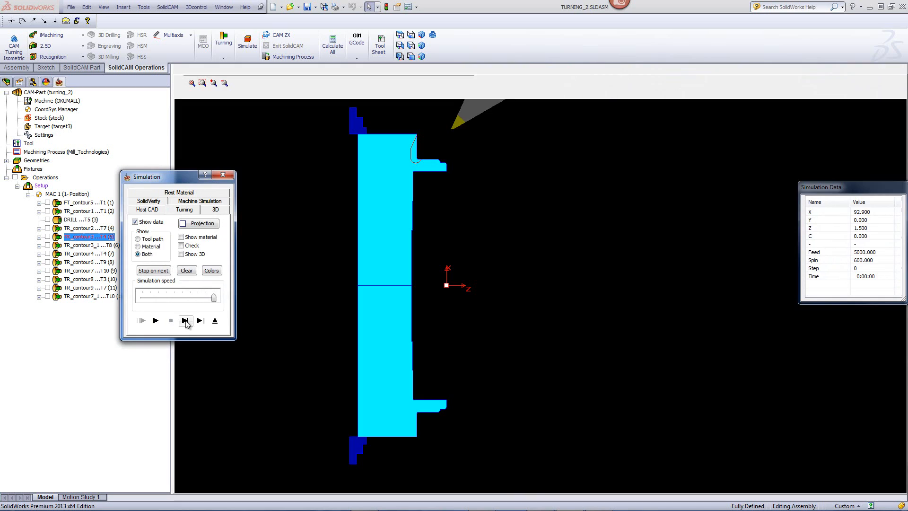
{"action": "left_click", "coordinate": [186, 321]}
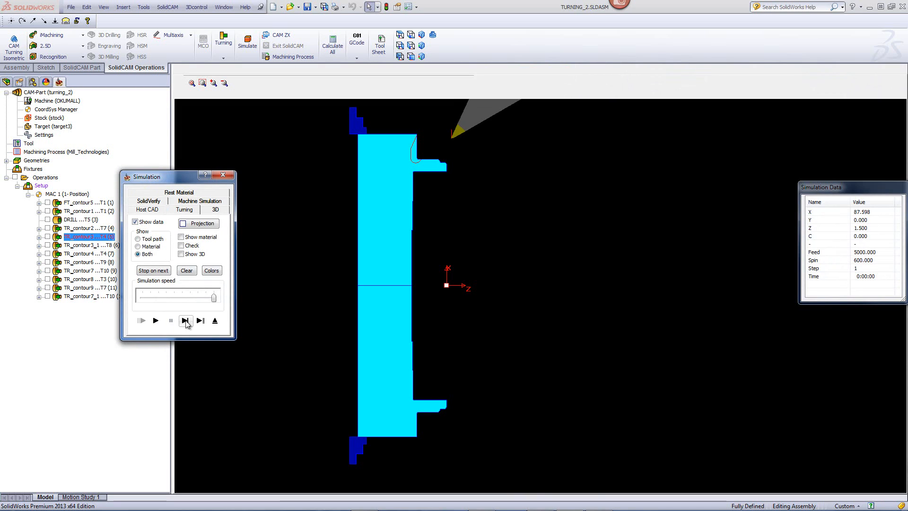
{"action": "left_click", "coordinate": [185, 322]}
{"action": "left_click", "coordinate": [186, 321]}
{"action": "left_click", "coordinate": [186, 322]}
{"action": "left_click", "coordinate": [186, 321]}
{"action": "left_click", "coordinate": [186, 321]}
{"action": "left_click", "coordinate": [186, 320]}
{"action": "left_click", "coordinate": [187, 321]}
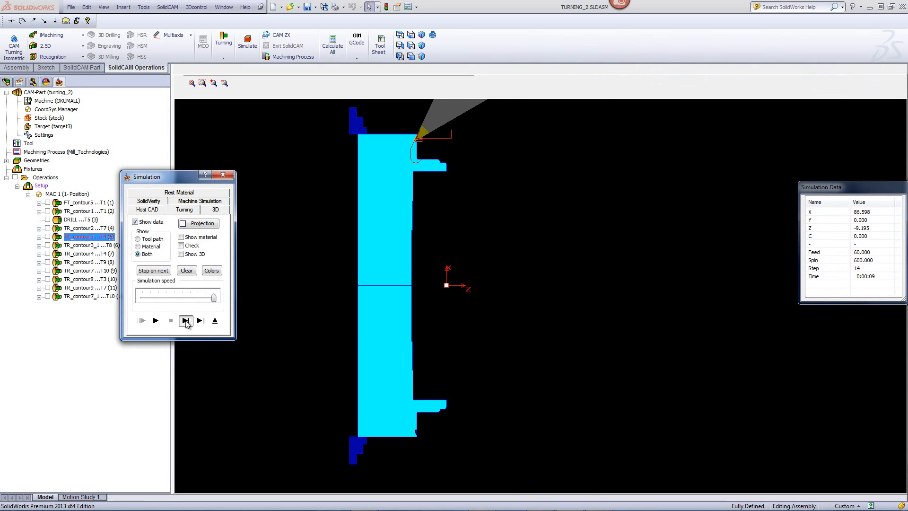
{"action": "left_click", "coordinate": [187, 320]}
{"action": "left_click", "coordinate": [187, 321]}
{"action": "left_click", "coordinate": [187, 321]}
{"action": "left_click", "coordinate": [187, 320]}
{"action": "left_click", "coordinate": [187, 320]}
{"action": "left_click", "coordinate": [187, 321]}
{"action": "left_click", "coordinate": [186, 320]}
{"action": "left_click", "coordinate": [187, 321]}
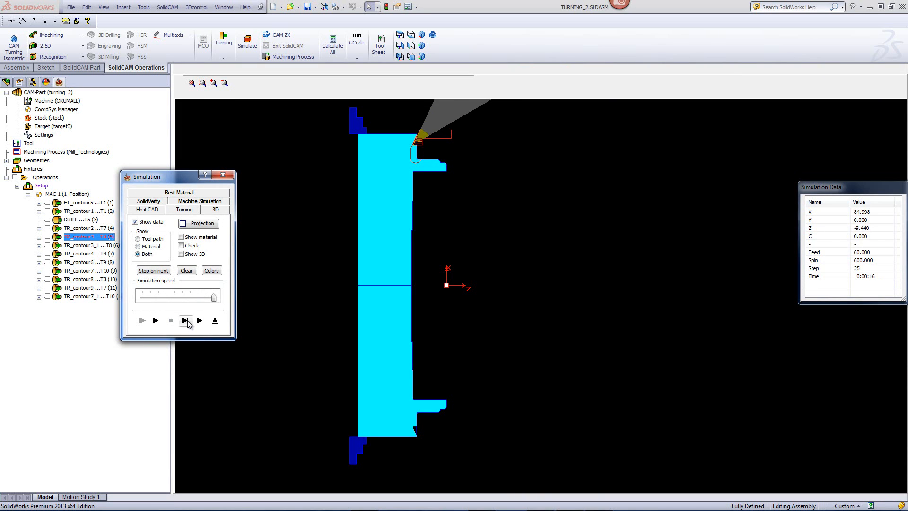
{"action": "left_click", "coordinate": [187, 320]}
{"action": "left_click", "coordinate": [186, 321]}
{"action": "left_click", "coordinate": [187, 320]}
{"action": "left_click", "coordinate": [187, 321]}
{"action": "left_click", "coordinate": [401, 120]}
{"action": "scroll", "coordinate": [402, 120], "scroll_direction": "up", "scroll_amount": 3}
{"action": "left_click", "coordinate": [184, 324]}
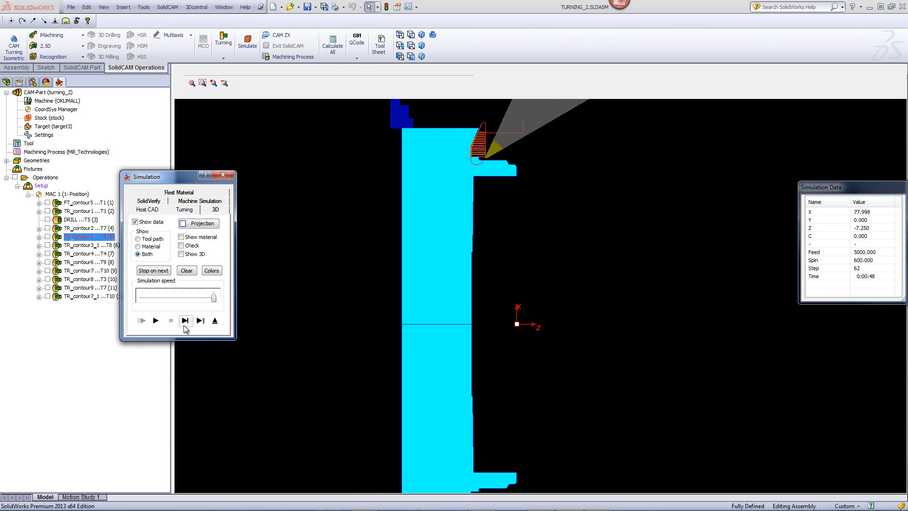
{"action": "left_click", "coordinate": [184, 326]}
{"action": "left_click", "coordinate": [184, 325]}
{"action": "left_click", "coordinate": [184, 325]}
{"action": "left_click", "coordinate": [184, 325]}
{"action": "left_click", "coordinate": [184, 325]}
{"action": "left_click", "coordinate": [184, 325]}
{"action": "left_click", "coordinate": [185, 325]}
{"action": "left_click", "coordinate": [184, 325]}
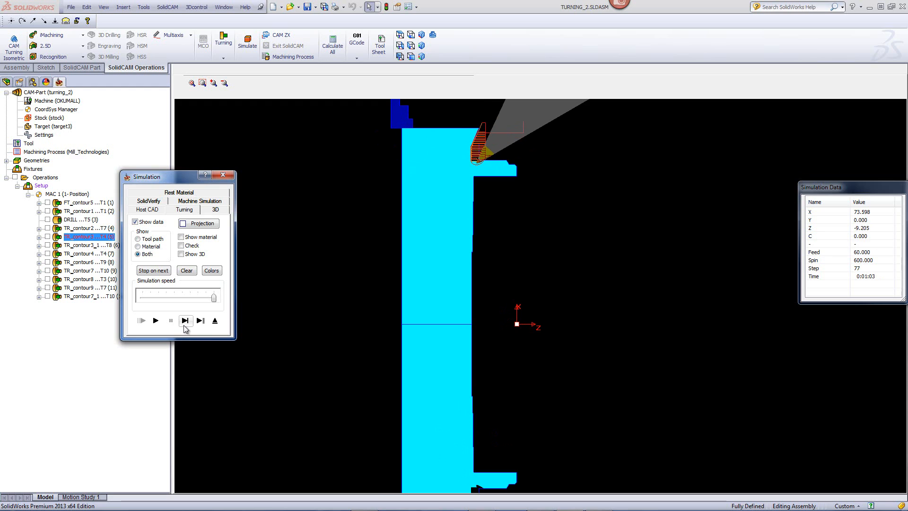
{"action": "left_click", "coordinate": [185, 325]}
{"action": "left_click", "coordinate": [184, 325]}
{"action": "left_click", "coordinate": [185, 326]}
{"action": "left_click", "coordinate": [184, 325]}
{"action": "left_click", "coordinate": [184, 325]}
{"action": "left_click", "coordinate": [185, 326]}
{"action": "left_click", "coordinate": [184, 325]}
{"action": "left_click", "coordinate": [184, 325]}
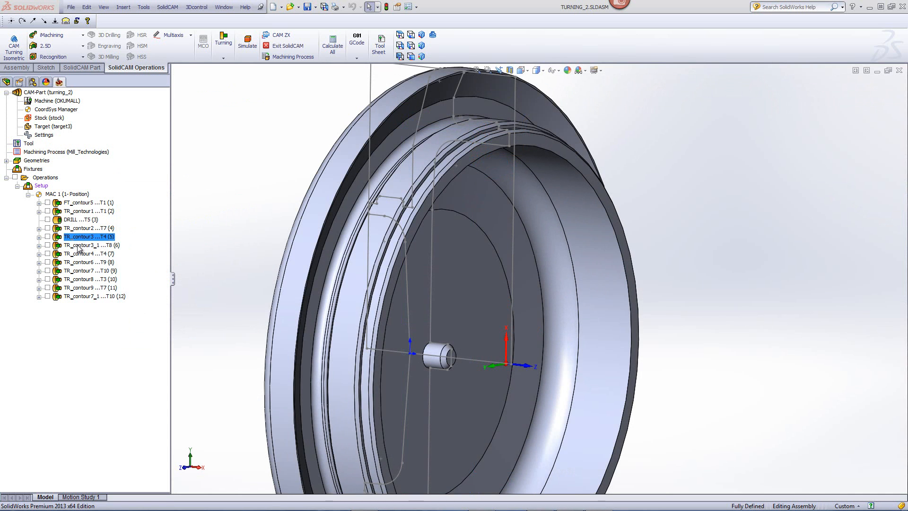
Inspect the profile area around the outer flange and simulate the TR_contour4 operation.
{"action": "left_click", "coordinate": [78, 246]}
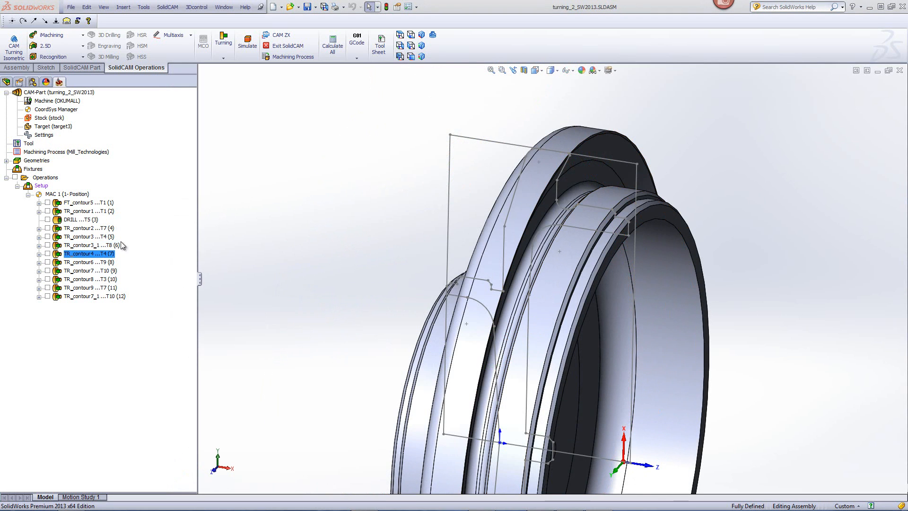
{"action": "mouse_move", "coordinate": [425, 187]}
{"action": "middle_mouse_down"}
{"action": "mouse_move", "coordinate": [412, 190]}
{"action": "mouse_move", "coordinate": [425, 196]}
{"action": "middle_mouse_up"}
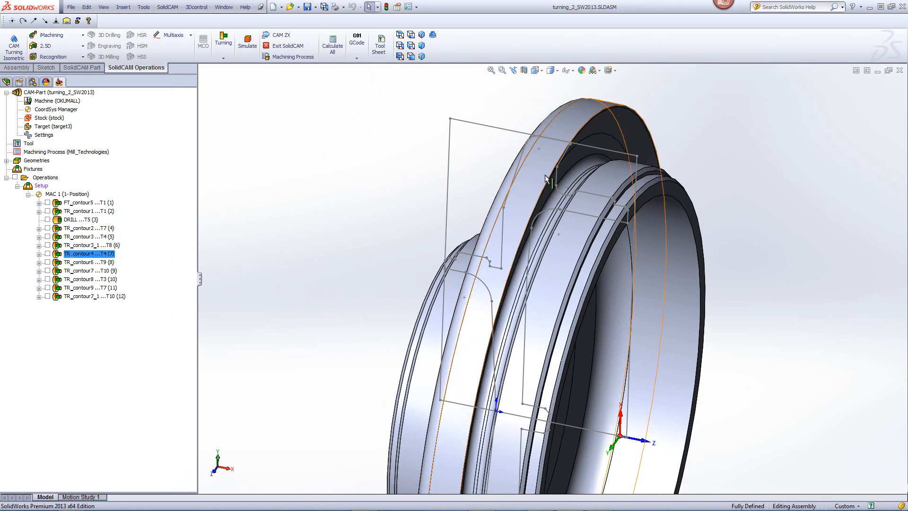
{"action": "scroll", "coordinate": [584, 159], "scroll_direction": "down", "scroll_amount": 2}
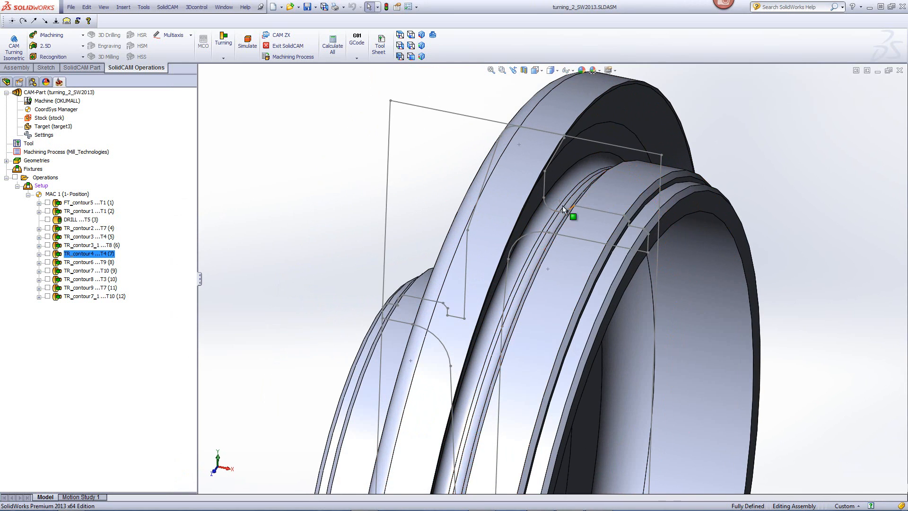
{"action": "right_click", "coordinate": [94, 259]}
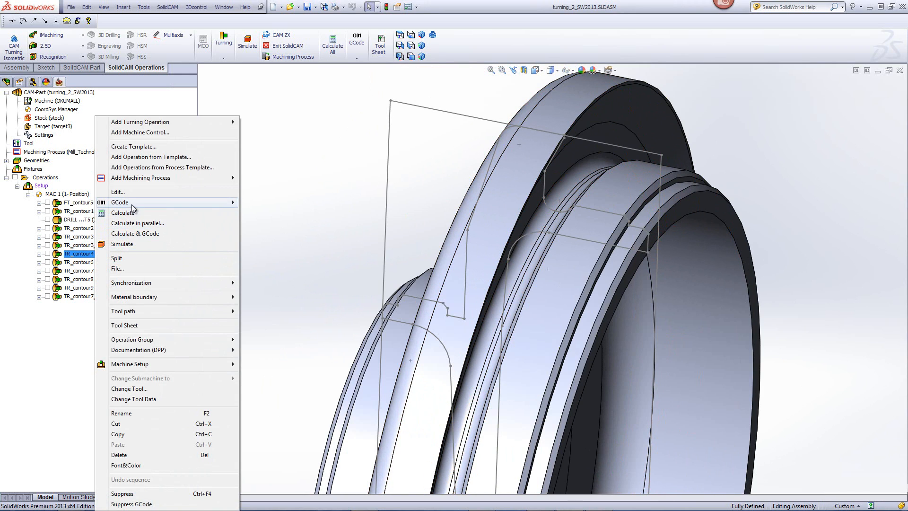
{"action": "left_click", "coordinate": [138, 244]}
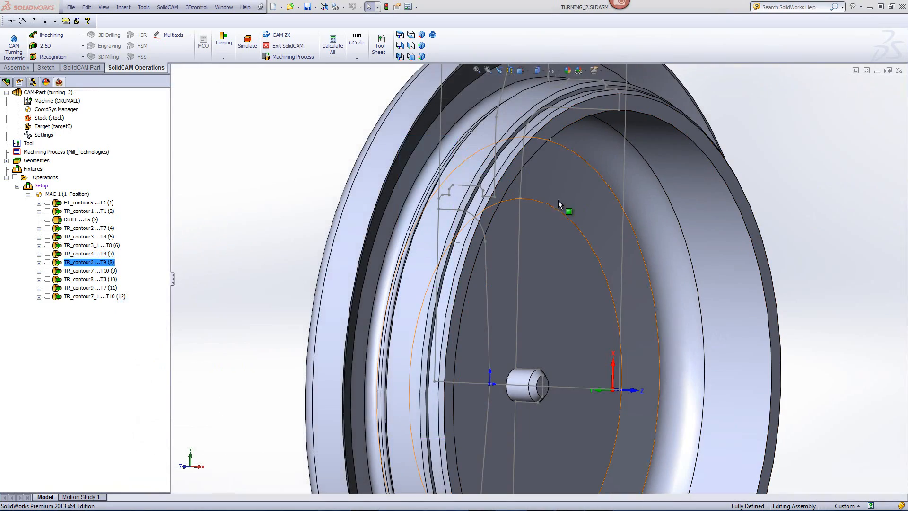
Open the TR_contour6 operation and show its contour6 geometry on the inner recess of the part.
{"action": "mouse_move", "coordinate": [580, 217]}
{"action": "middle_mouse_down"}
{"action": "mouse_move", "coordinate": [565, 228]}
{"action": "mouse_move", "coordinate": [580, 209]}
{"action": "mouse_move", "coordinate": [572, 214]}
{"action": "middle_mouse_up"}
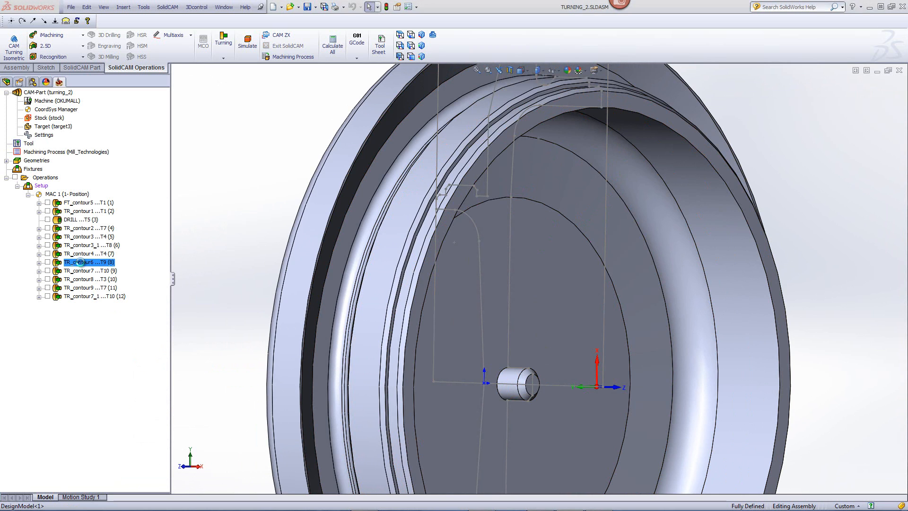
{"action": "double_click", "coordinate": [81, 263]}
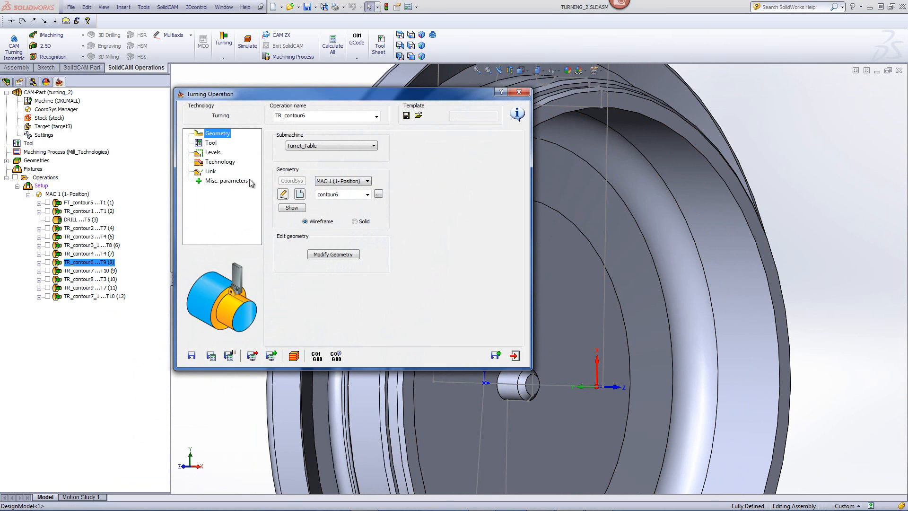
{"action": "left_click", "coordinate": [292, 207]}
{"action": "middle_click_drag", "start_coordinate": [532, 255], "coordinate": [523, 189]}
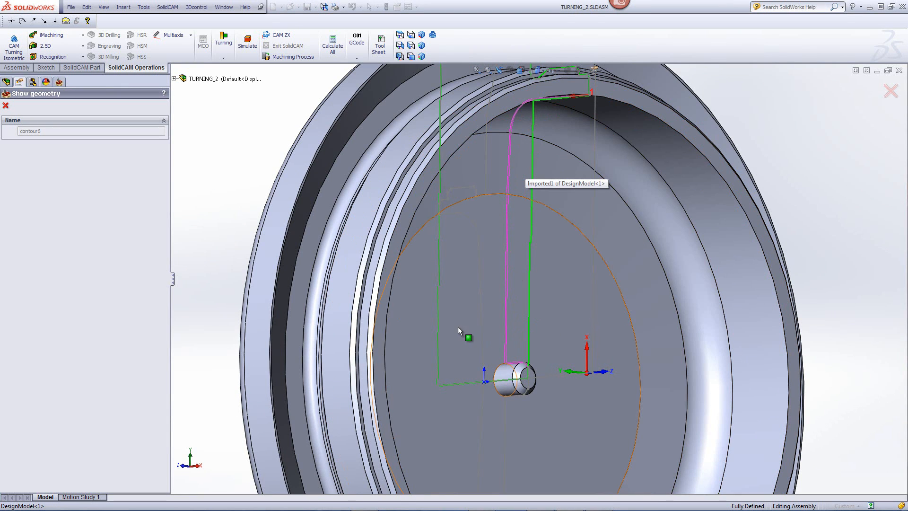
{"action": "middle_click_drag", "start_coordinate": [460, 341], "coordinate": [474, 367]}
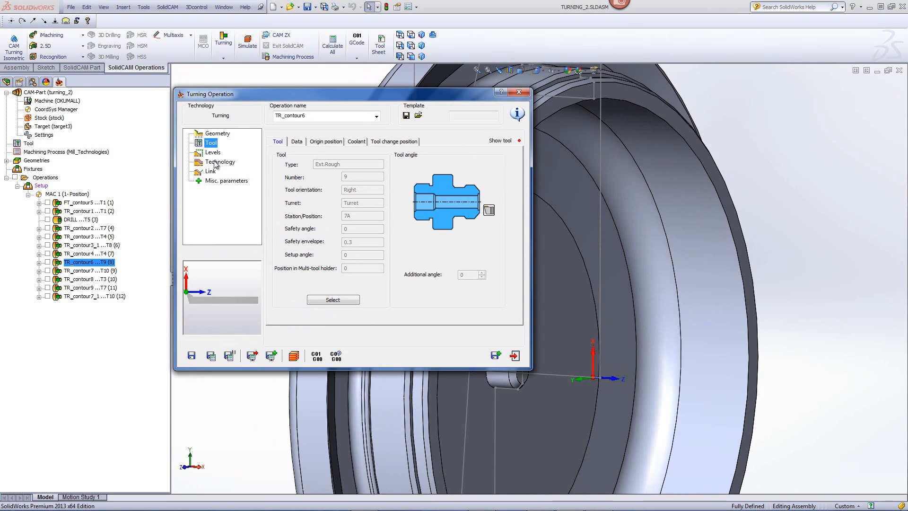
Review the general, rough and descending-motion strategy settings in the technology of TR_contour6.
{"action": "left_click", "coordinate": [217, 162]}
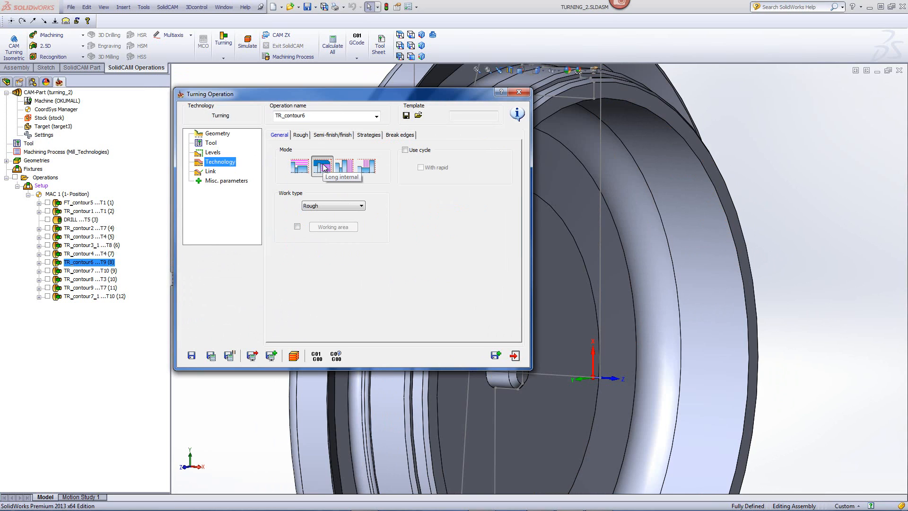
{"action": "left_click", "coordinate": [301, 135]}
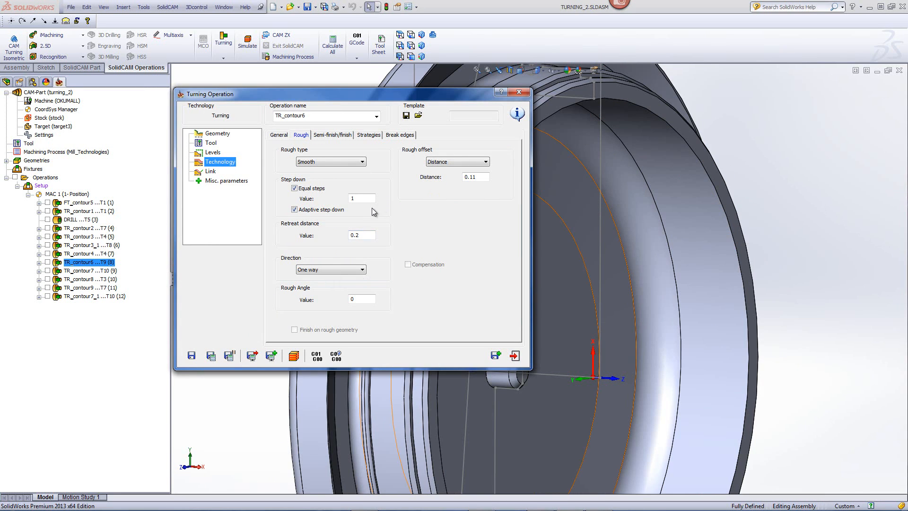
{"action": "left_click", "coordinate": [381, 135]}
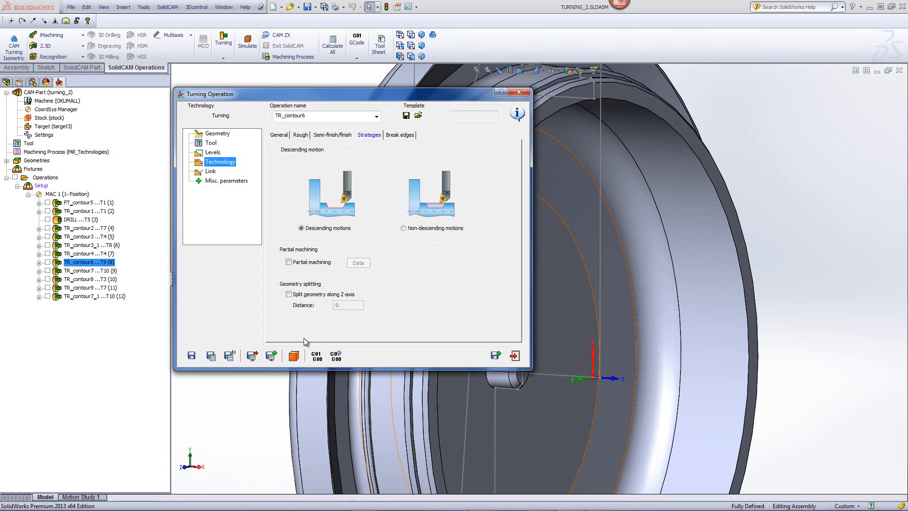
Run the turning simulation of TR_contour6, stepping singly through the first passes near the centre, play the remainder continuously and close it.
{"action": "left_click", "coordinate": [293, 356]}
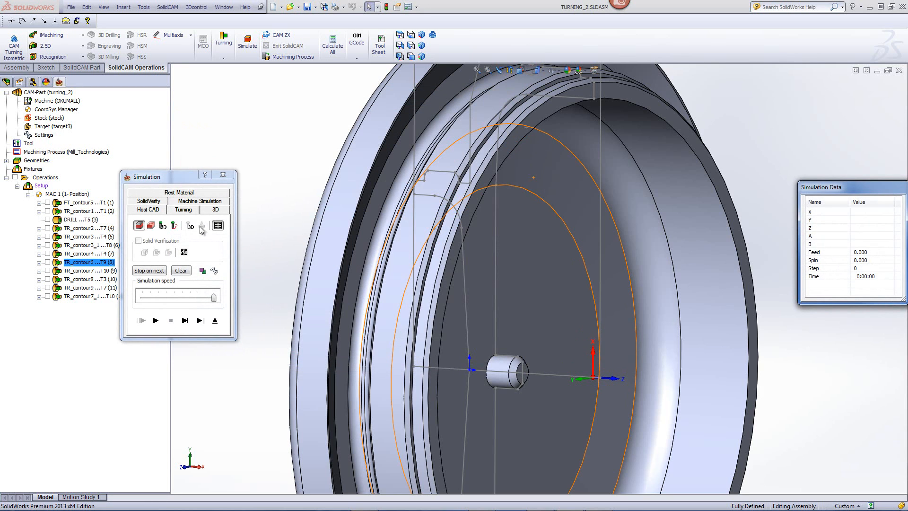
{"action": "left_click", "coordinate": [184, 210]}
{"action": "left_click", "coordinate": [185, 320]}
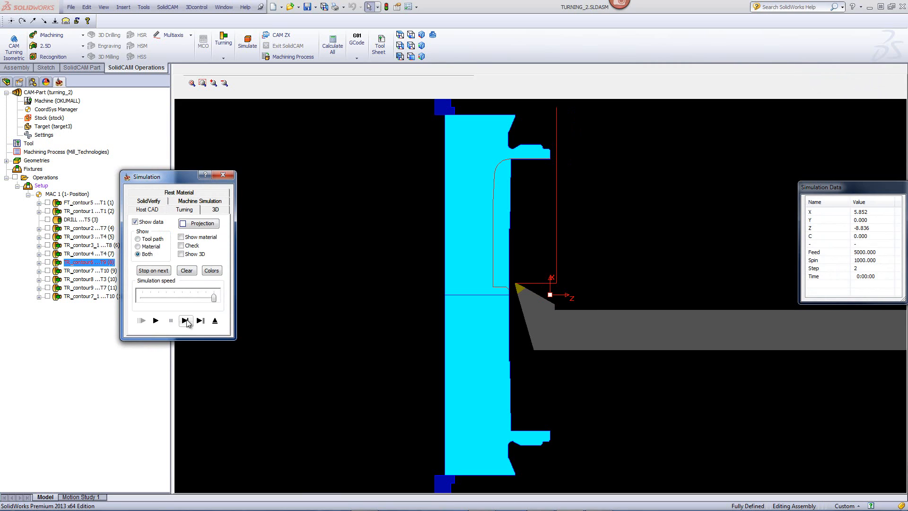
{"action": "left_click", "coordinate": [185, 320]}
{"action": "left_click", "coordinate": [185, 321]}
{"action": "left_click", "coordinate": [185, 320]}
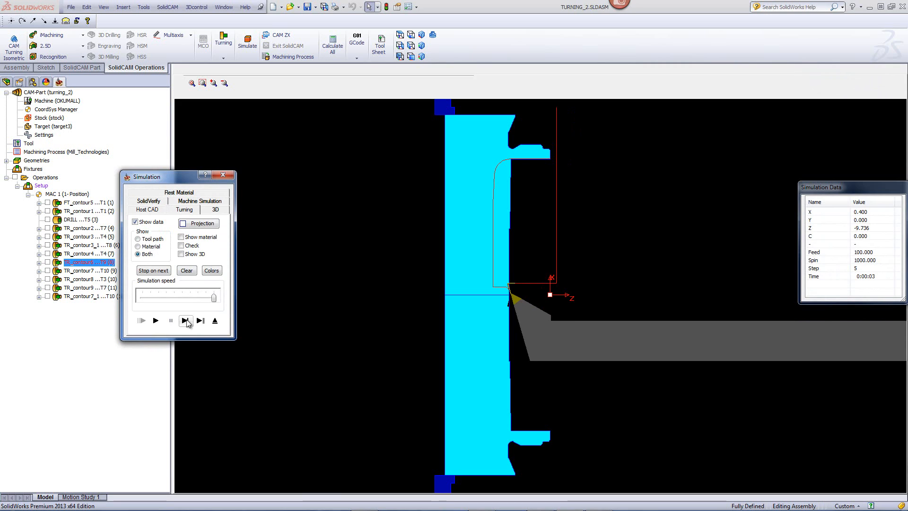
{"action": "left_click", "coordinate": [189, 323]}
{"action": "left_click", "coordinate": [188, 323]}
{"action": "left_click", "coordinate": [188, 324]}
{"action": "left_click", "coordinate": [189, 323]}
{"action": "left_click", "coordinate": [188, 323]}
{"action": "left_click", "coordinate": [188, 324]}
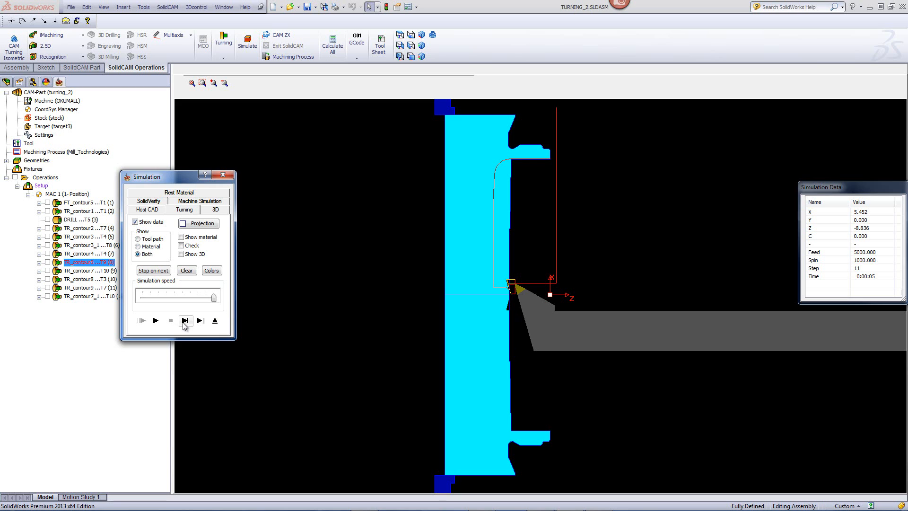
{"action": "left_click", "coordinate": [156, 320]}
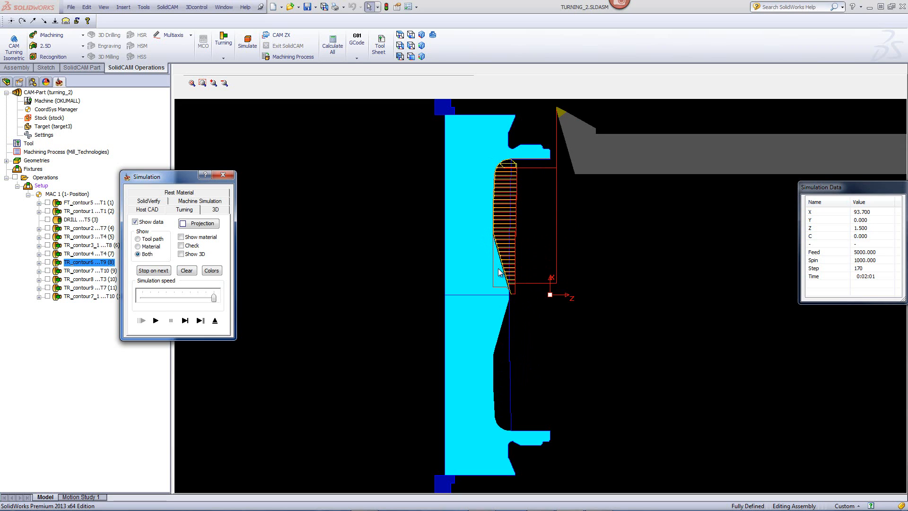
{"action": "left_click", "coordinate": [215, 320]}
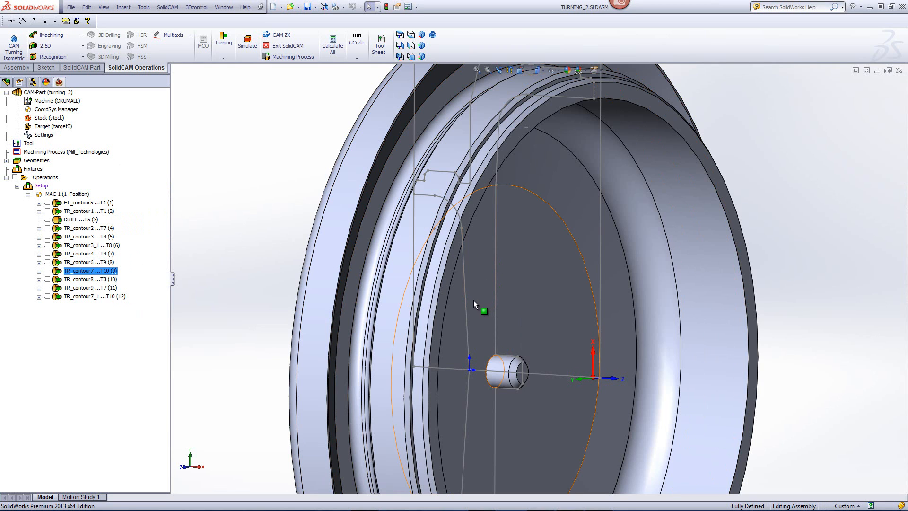
Open the TR_contour7 operation and show its contour7 geometry beside the central boss.
{"action": "double_click", "coordinate": [90, 270]}
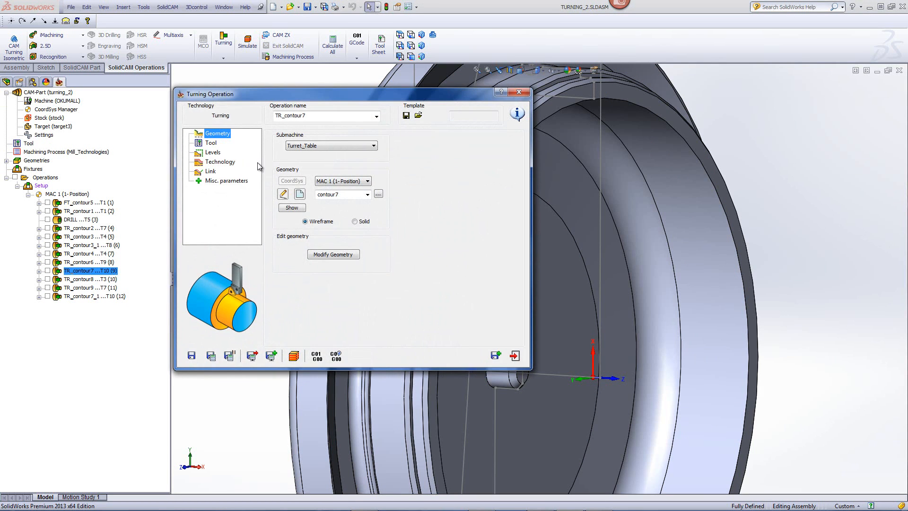
{"action": "left_click", "coordinate": [284, 210]}
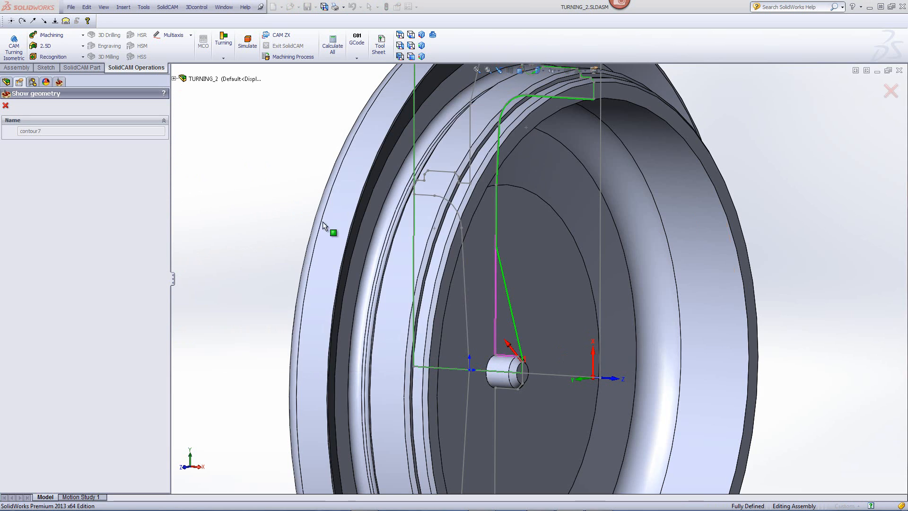
{"action": "middle_click_drag", "start_coordinate": [479, 312], "coordinate": [477, 314]}
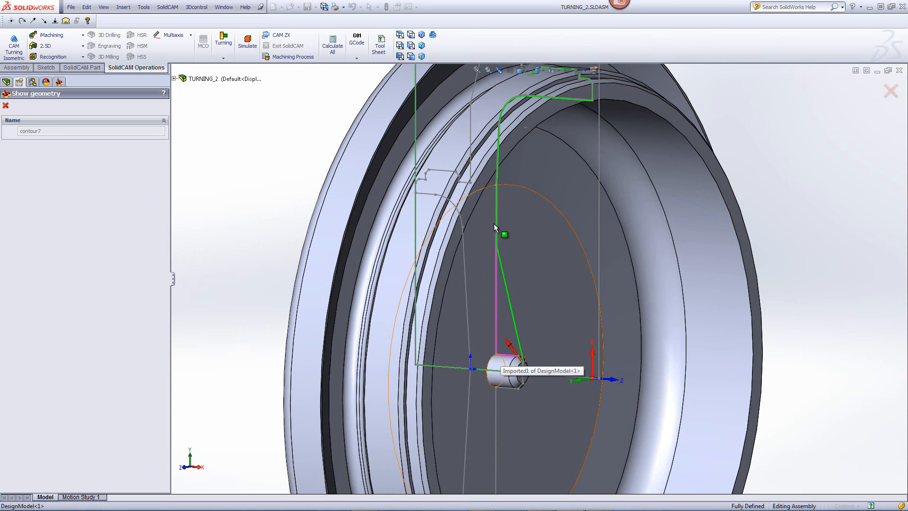
{"action": "left_click", "coordinate": [5, 106]}
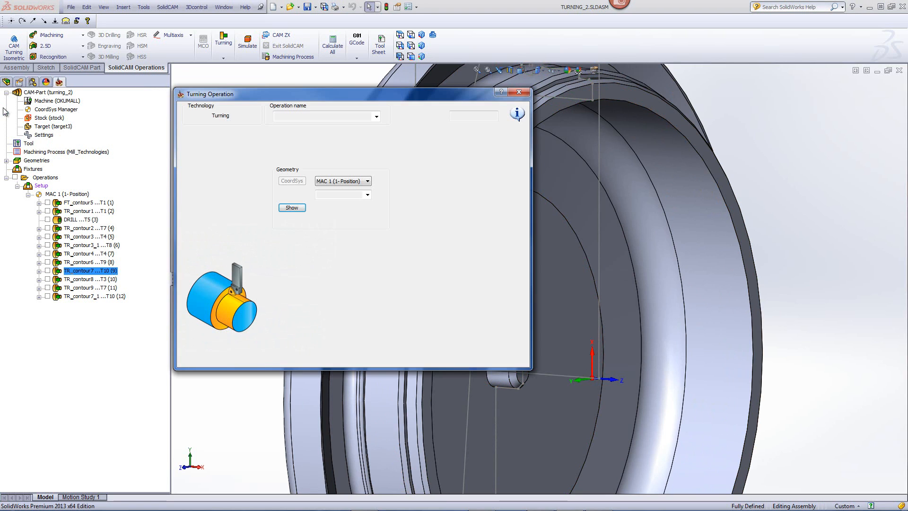
Review the tool, general, rough and descending-motion strategy settings of TR_contour7.
{"action": "left_click", "coordinate": [210, 142]}
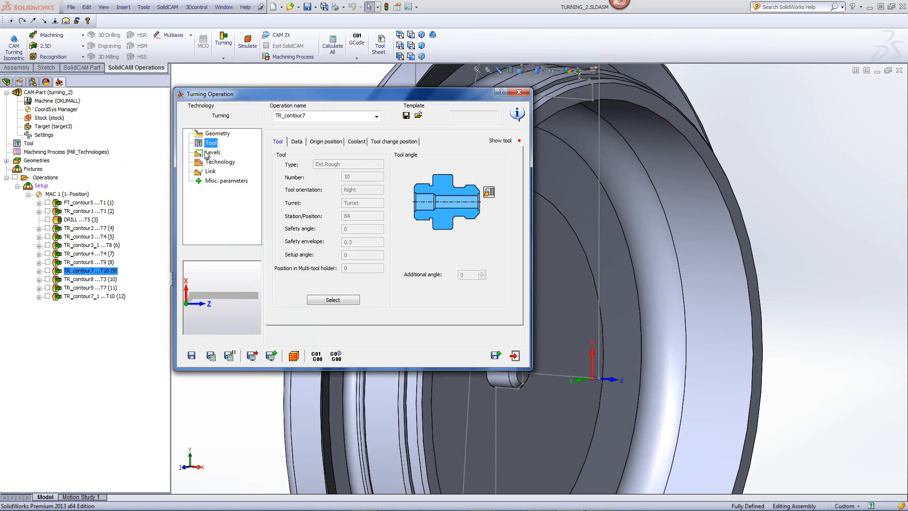
{"action": "left_click", "coordinate": [219, 163]}
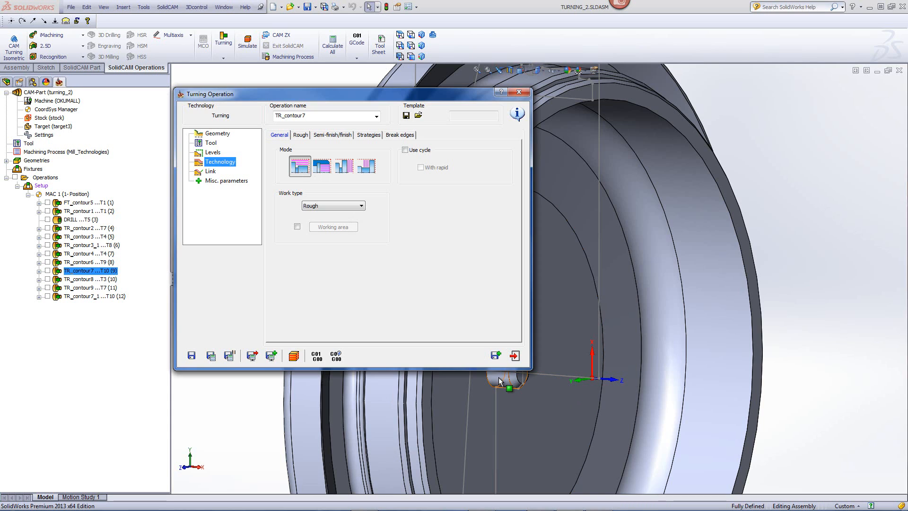
{"action": "left_click", "coordinate": [301, 135]}
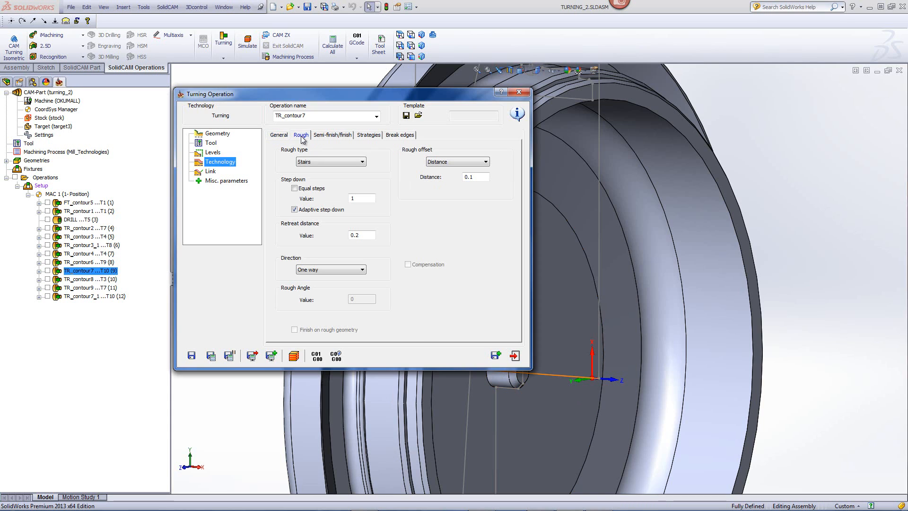
{"action": "left_click", "coordinate": [368, 136]}
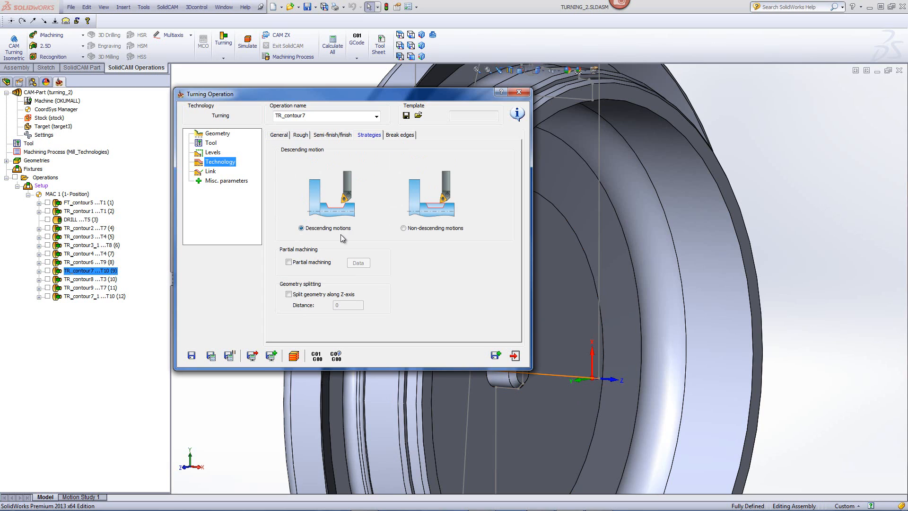
Run the turning simulation of TR_contour7, single-stepping the first passes towards the central boss, play the rest continuously and close it.
{"action": "left_click", "coordinate": [293, 355]}
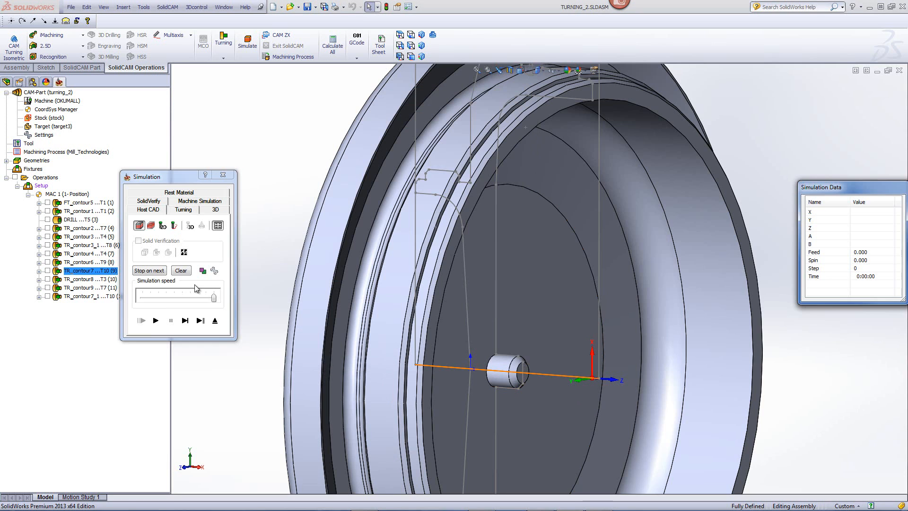
{"action": "left_click", "coordinate": [183, 209]}
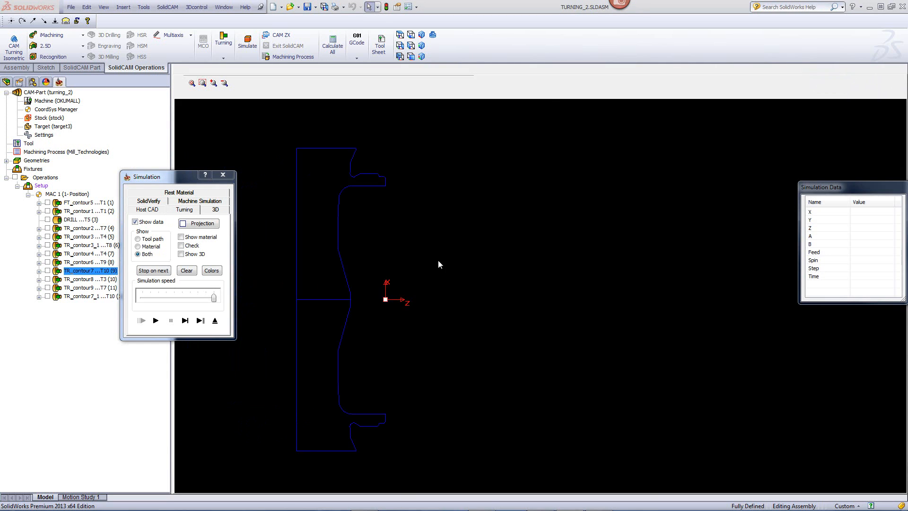
{"action": "left_click", "coordinate": [185, 321]}
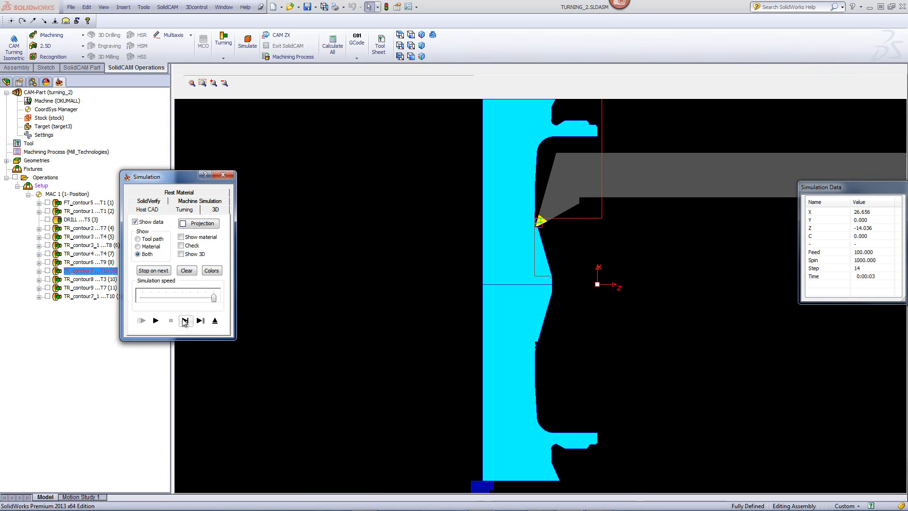
{"action": "left_click", "coordinate": [184, 322]}
{"action": "left_click", "coordinate": [185, 322]}
{"action": "left_click", "coordinate": [185, 322]}
{"action": "left_click", "coordinate": [185, 322]}
{"action": "left_click", "coordinate": [184, 322]}
{"action": "left_click", "coordinate": [185, 322]}
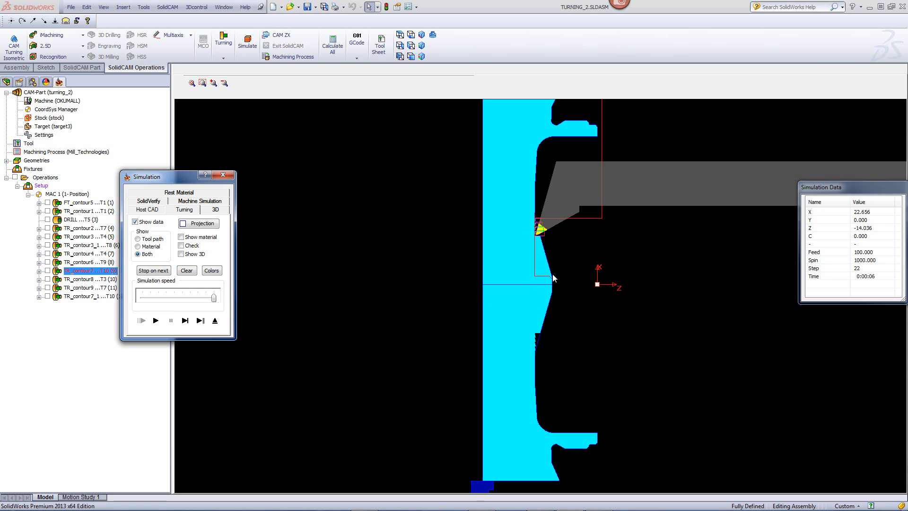
{"action": "left_click", "coordinate": [155, 321]}
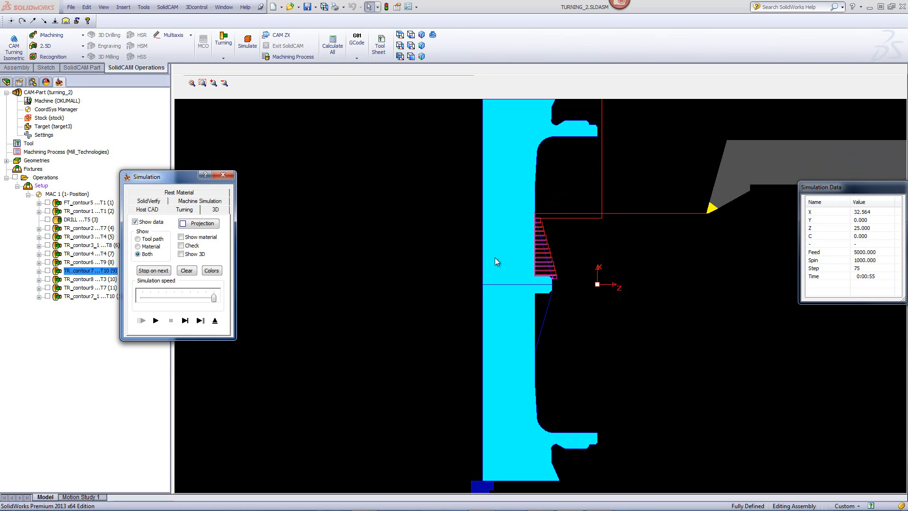
{"action": "left_click", "coordinate": [217, 322]}
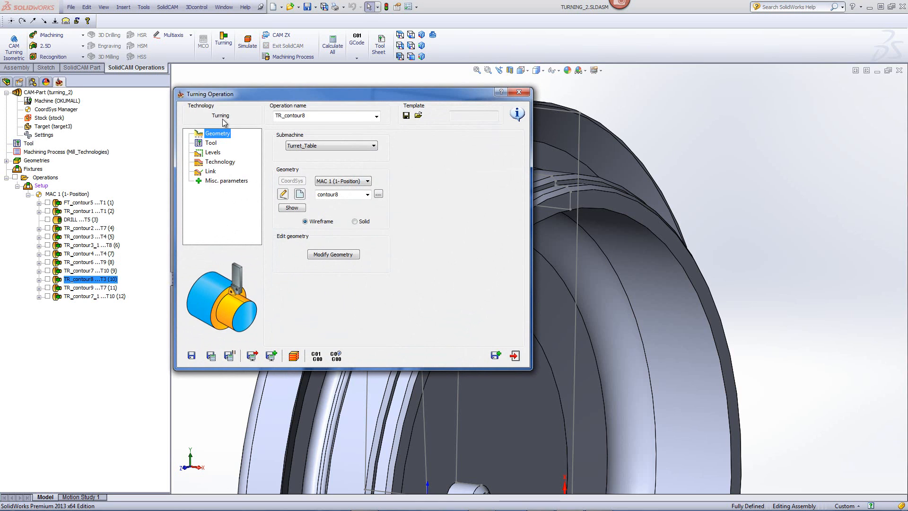
Show the contour8 geometry of the TR_contour8 operation and review its tool and general technology settings.
{"action": "left_click", "coordinate": [292, 208]}
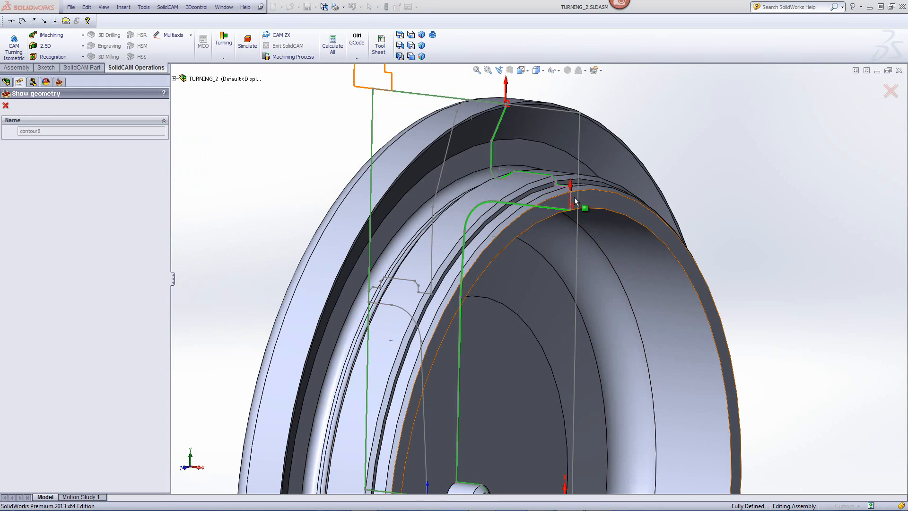
{"action": "left_click", "coordinate": [5, 105]}
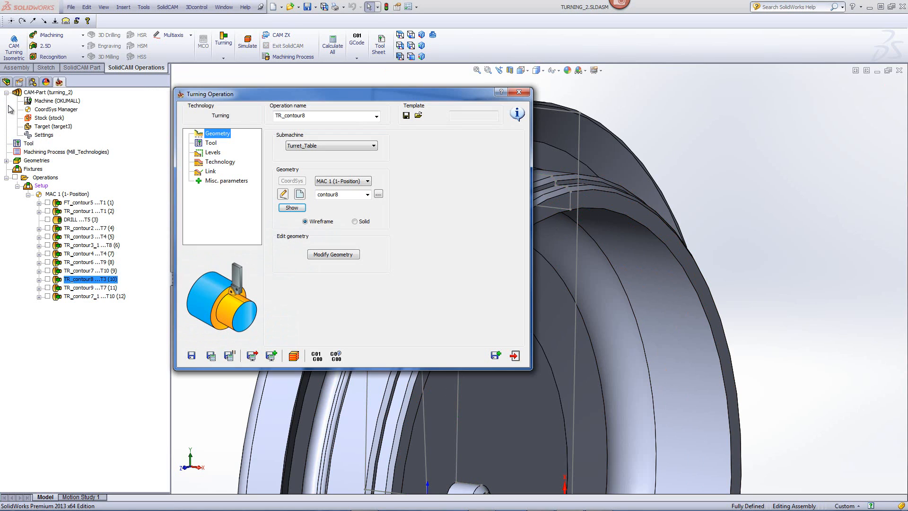
{"action": "left_click", "coordinate": [211, 143]}
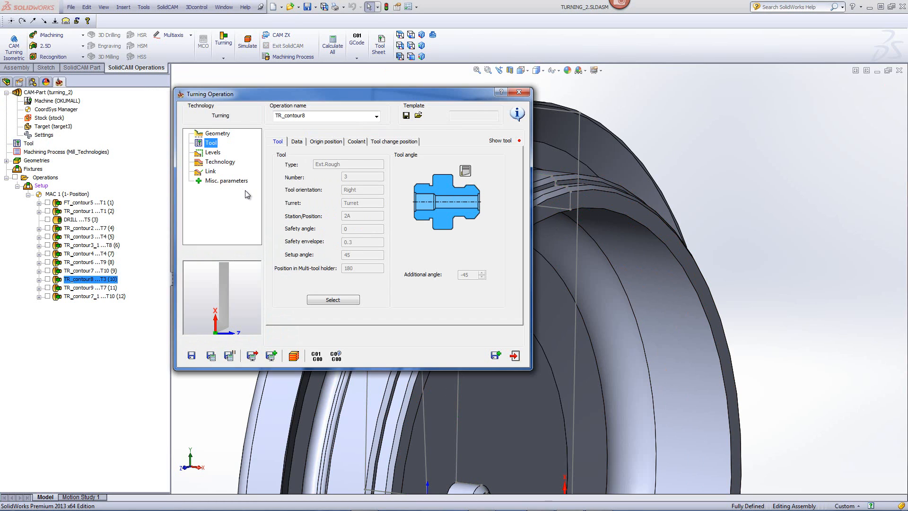
{"action": "left_click", "coordinate": [216, 162]}
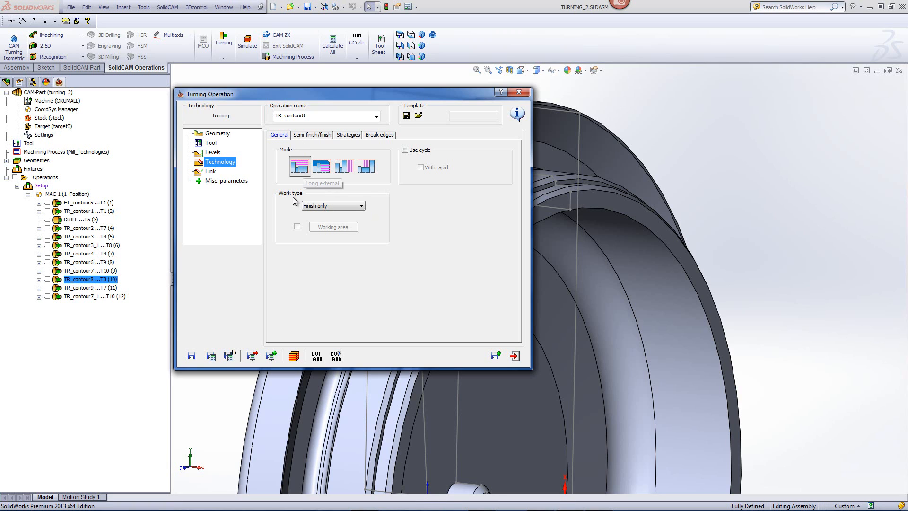
Run the turning simulation of TR_contour8, single-stepping the tool approach and playing the finishing pass continuously.
{"action": "left_click", "coordinate": [293, 359]}
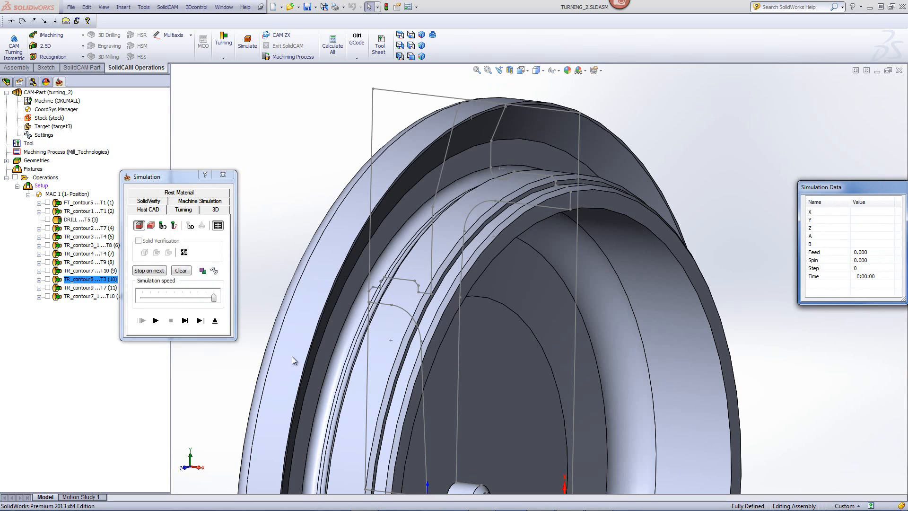
{"action": "left_click", "coordinate": [184, 209]}
{"action": "left_click", "coordinate": [185, 321]}
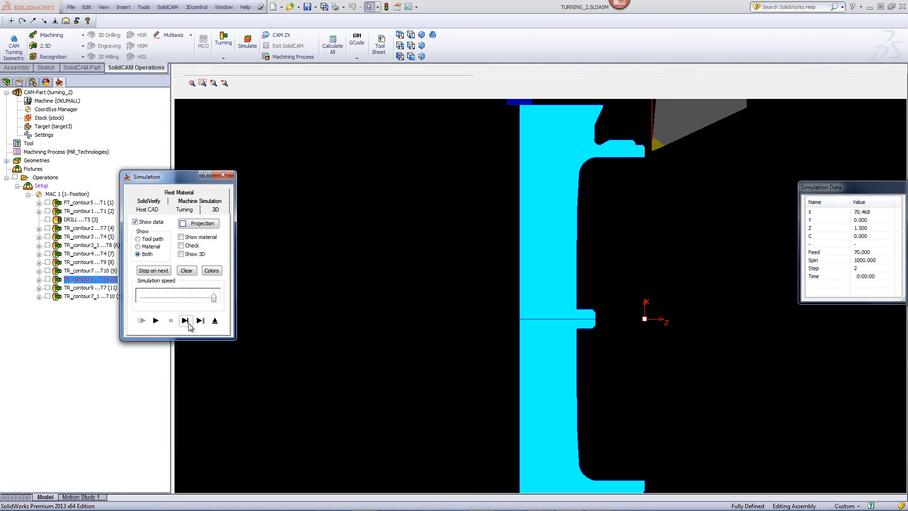
{"action": "left_click", "coordinate": [155, 321]}
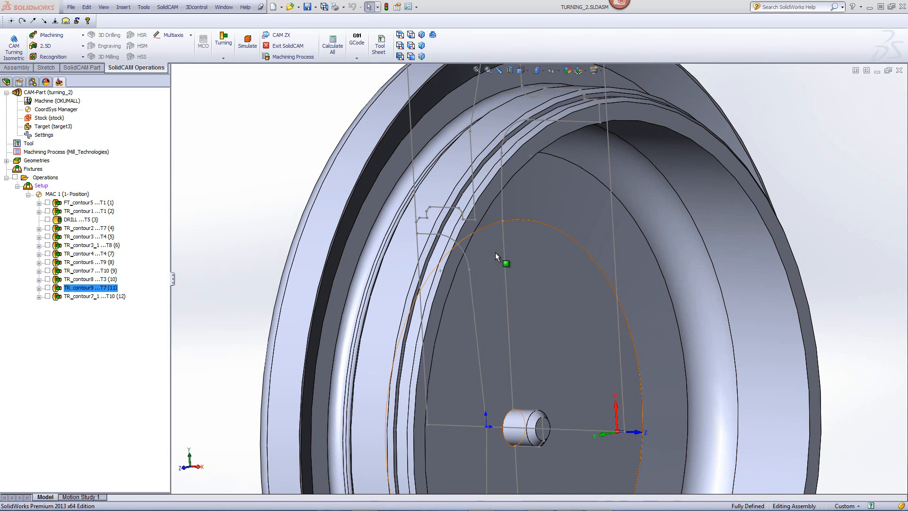
Show the contour9 geometry of the TR_contour9 operation and review its tool and general technology settings.
{"action": "double_click", "coordinate": [79, 287]}
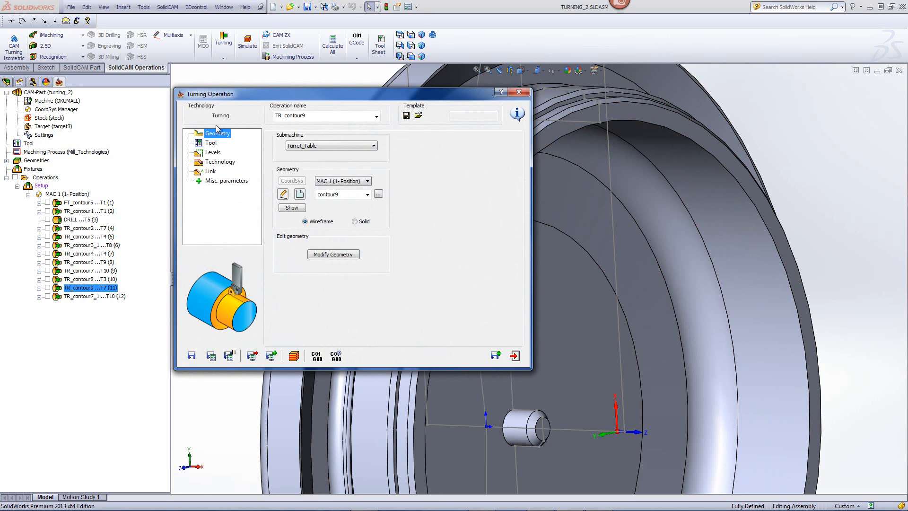
{"action": "left_click", "coordinate": [287, 208]}
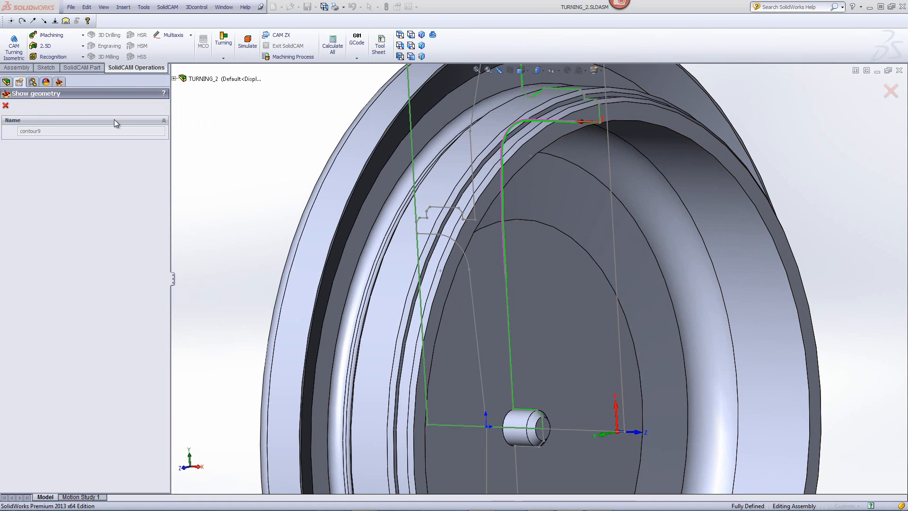
{"action": "left_click", "coordinate": [6, 106]}
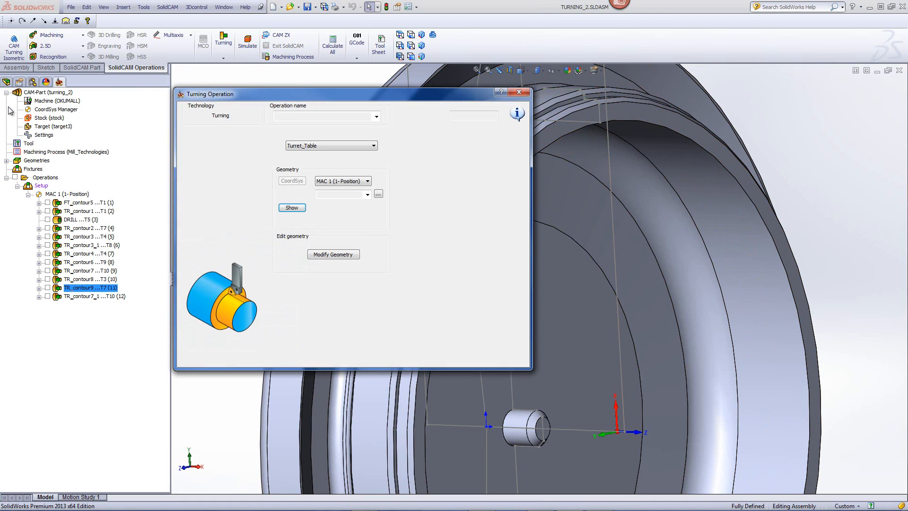
{"action": "left_click", "coordinate": [210, 144]}
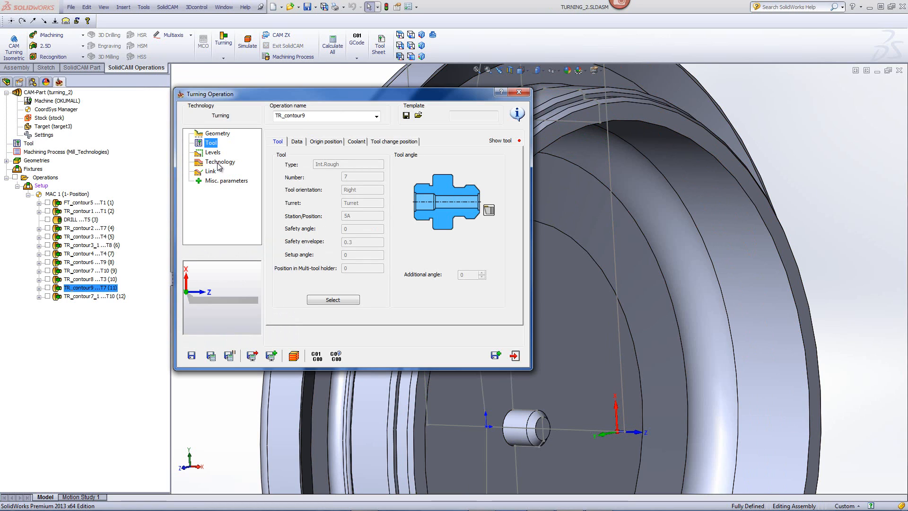
{"action": "left_click", "coordinate": [218, 162]}
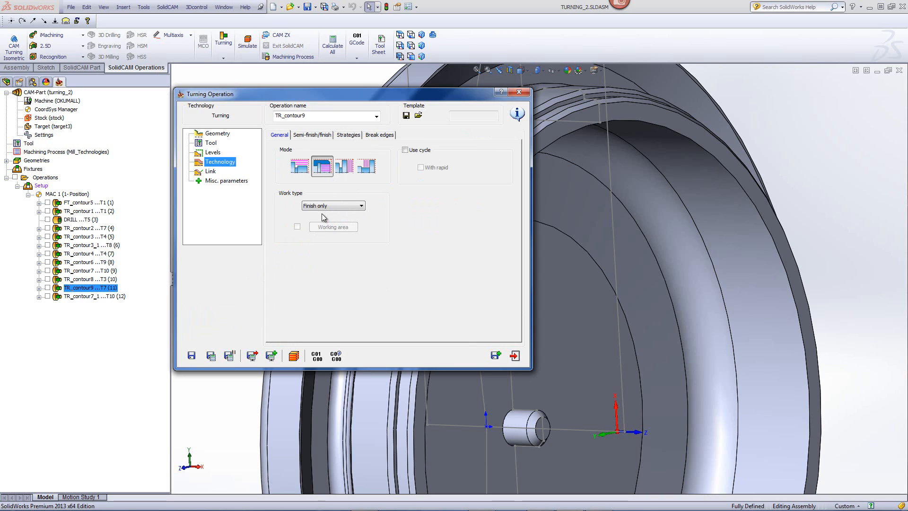
Run the turning simulation of TR_contour9, single-stepping the internal finishing pass down the recess wall and along its floor.
{"action": "left_click", "coordinate": [294, 356]}
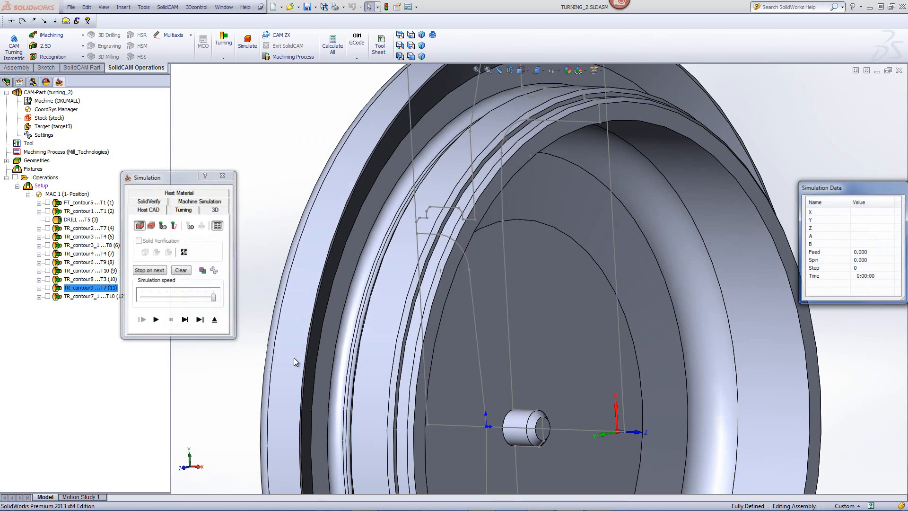
{"action": "left_click", "coordinate": [183, 209]}
{"action": "left_click", "coordinate": [185, 320]}
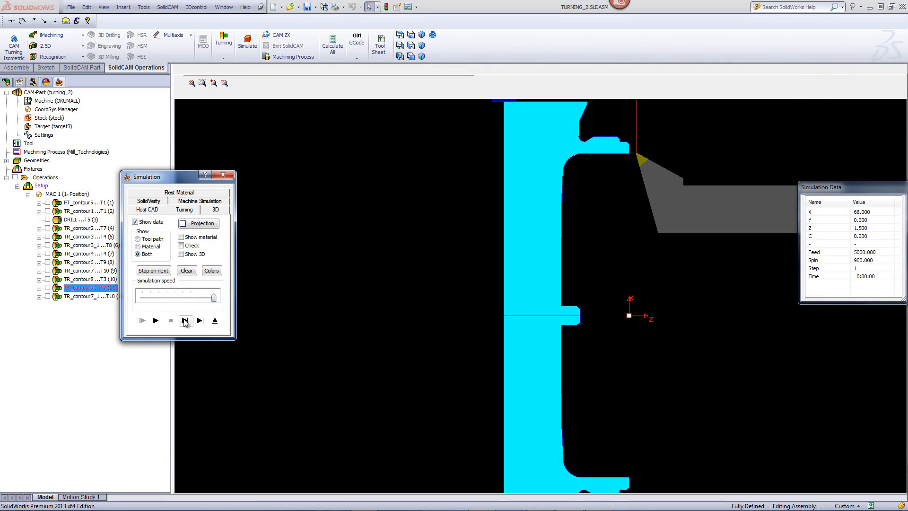
{"action": "left_click", "coordinate": [185, 321]}
{"action": "left_click", "coordinate": [185, 321]}
{"action": "left_click", "coordinate": [185, 321]}
{"action": "left_click", "coordinate": [185, 321]}
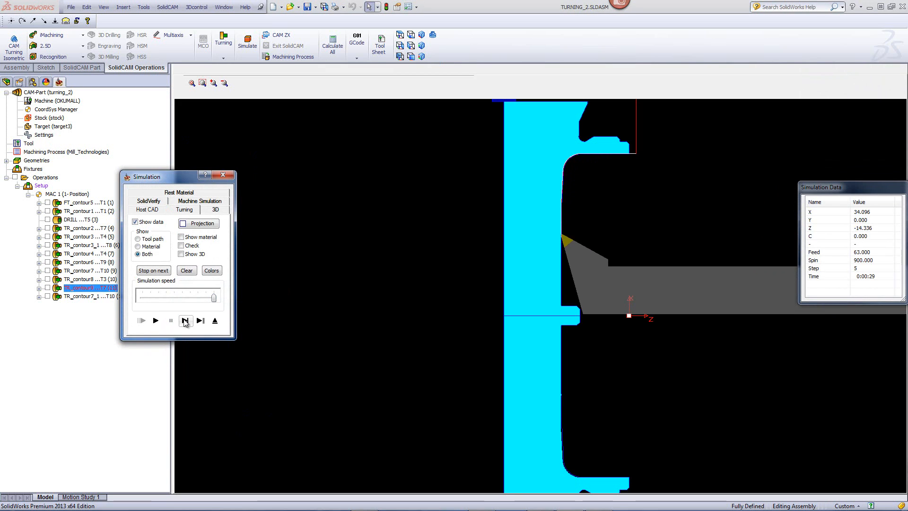
{"action": "left_click", "coordinate": [185, 320]}
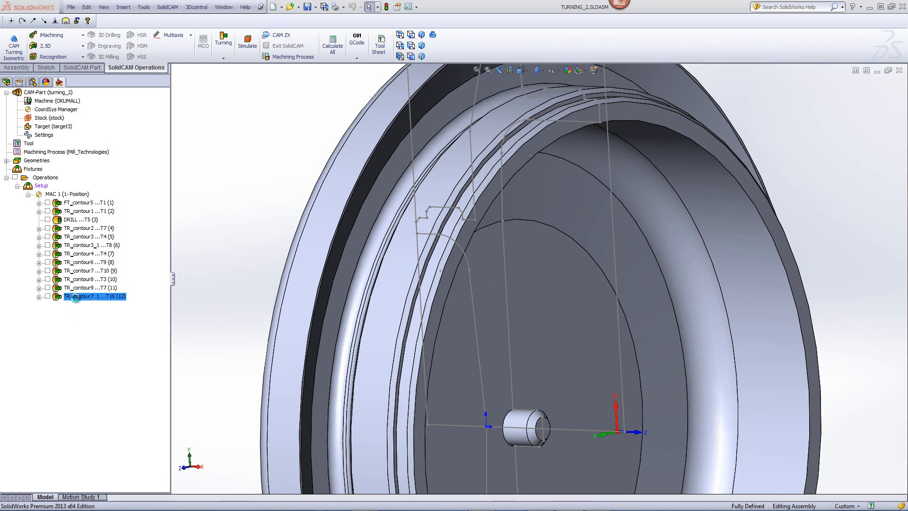
Review the geometry and general technology settings of TR_contour7_1 and single-step its turning simulation at the central boss.
{"action": "double_click", "coordinate": [76, 296]}
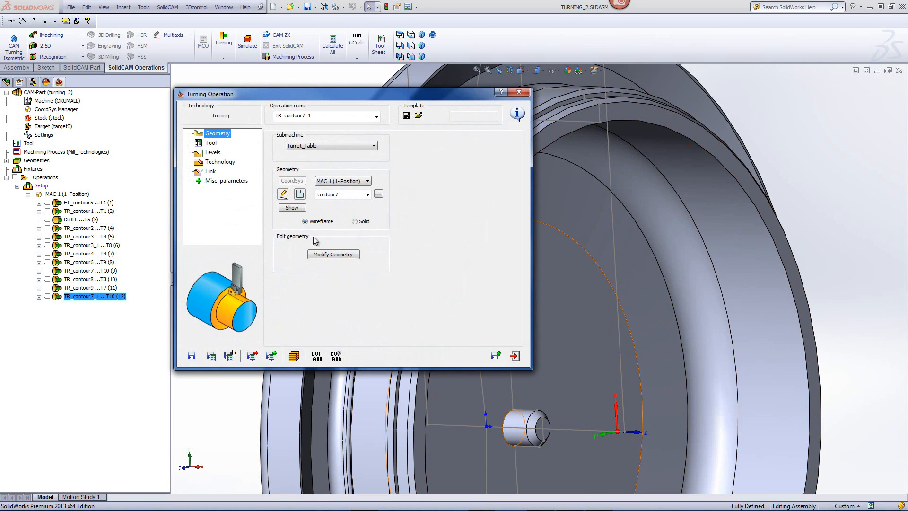
{"action": "left_click", "coordinate": [214, 163]}
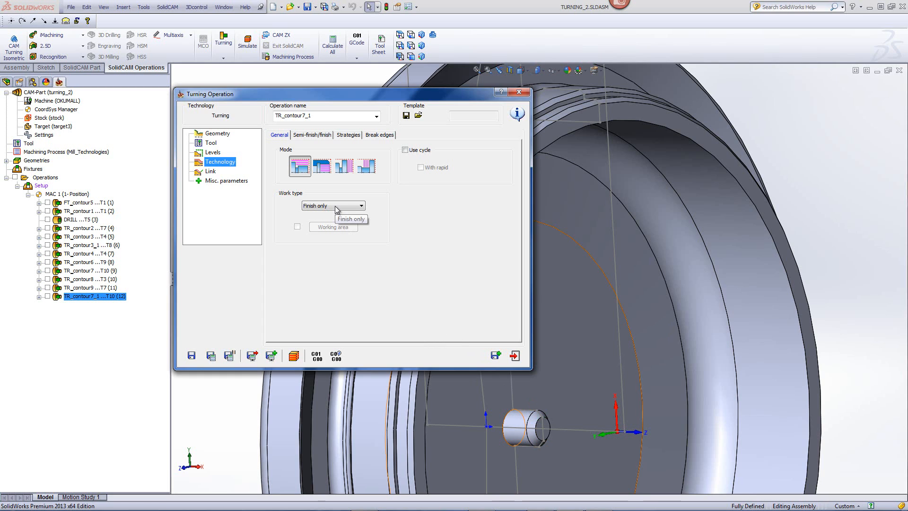
{"action": "left_click", "coordinate": [294, 359]}
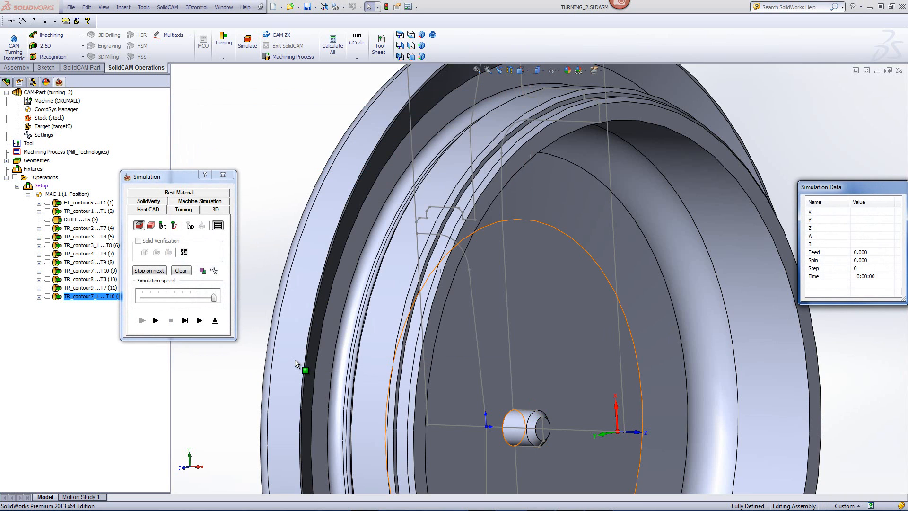
{"action": "left_click", "coordinate": [192, 211]}
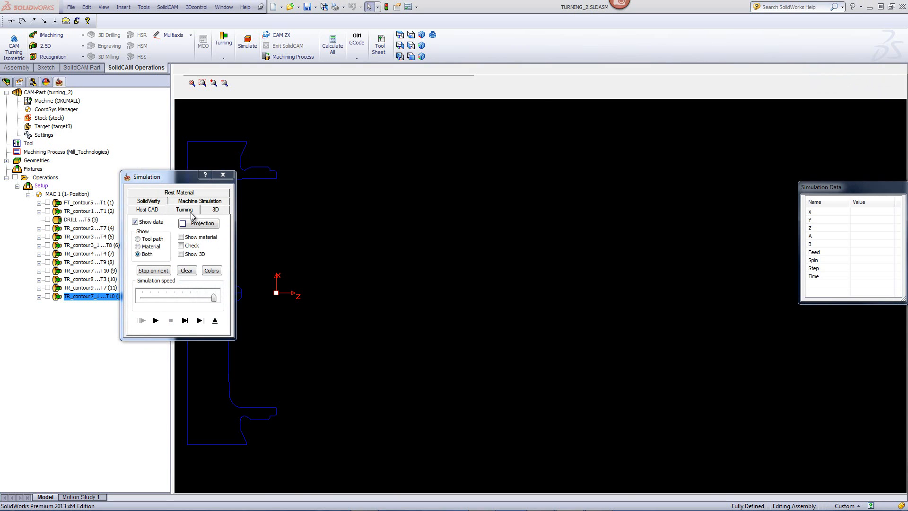
{"action": "left_click", "coordinate": [185, 320]}
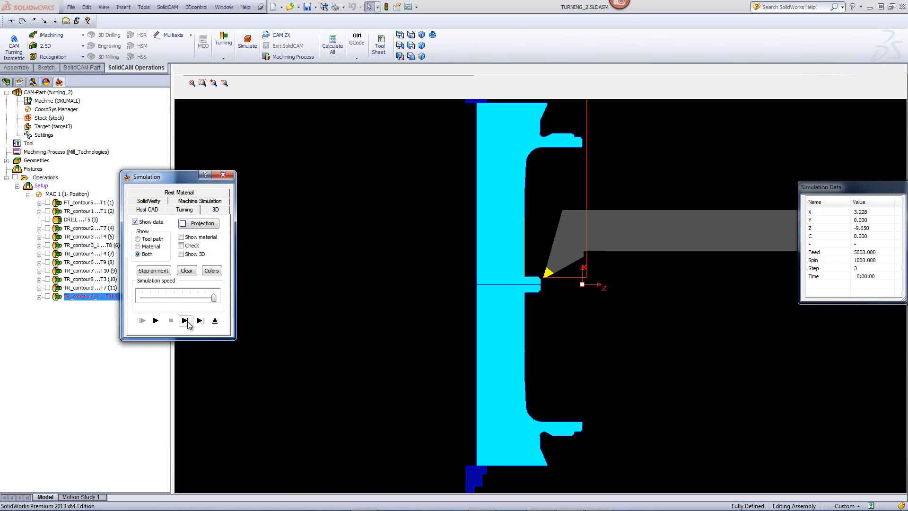
{"action": "left_click", "coordinate": [185, 320]}
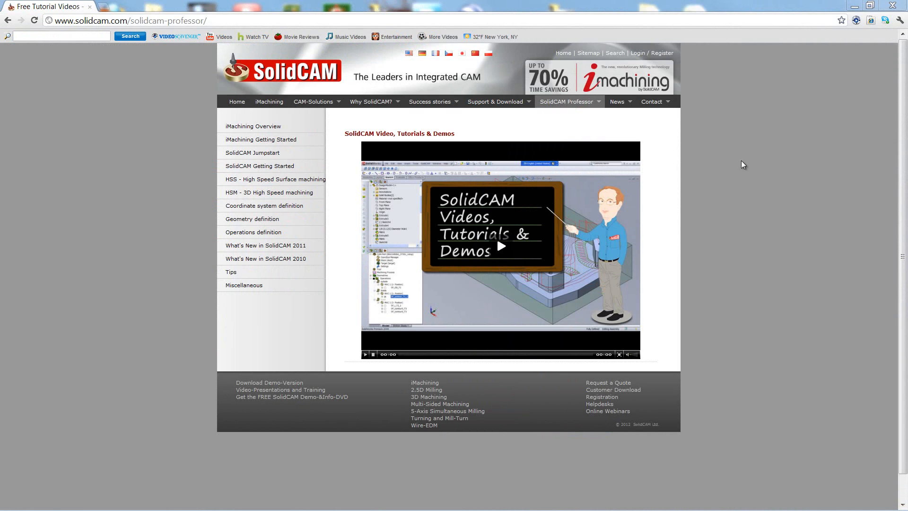
{"action": "mouse_move", "coordinate": [577, 108]}
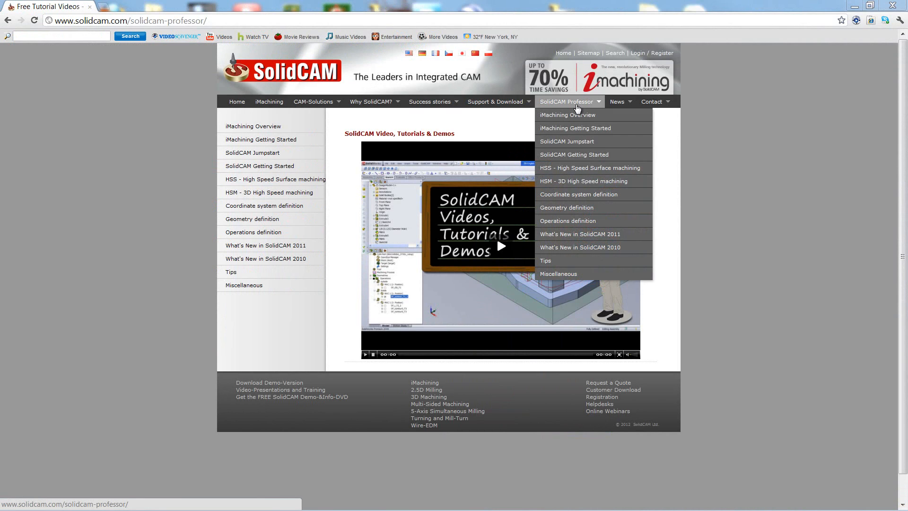